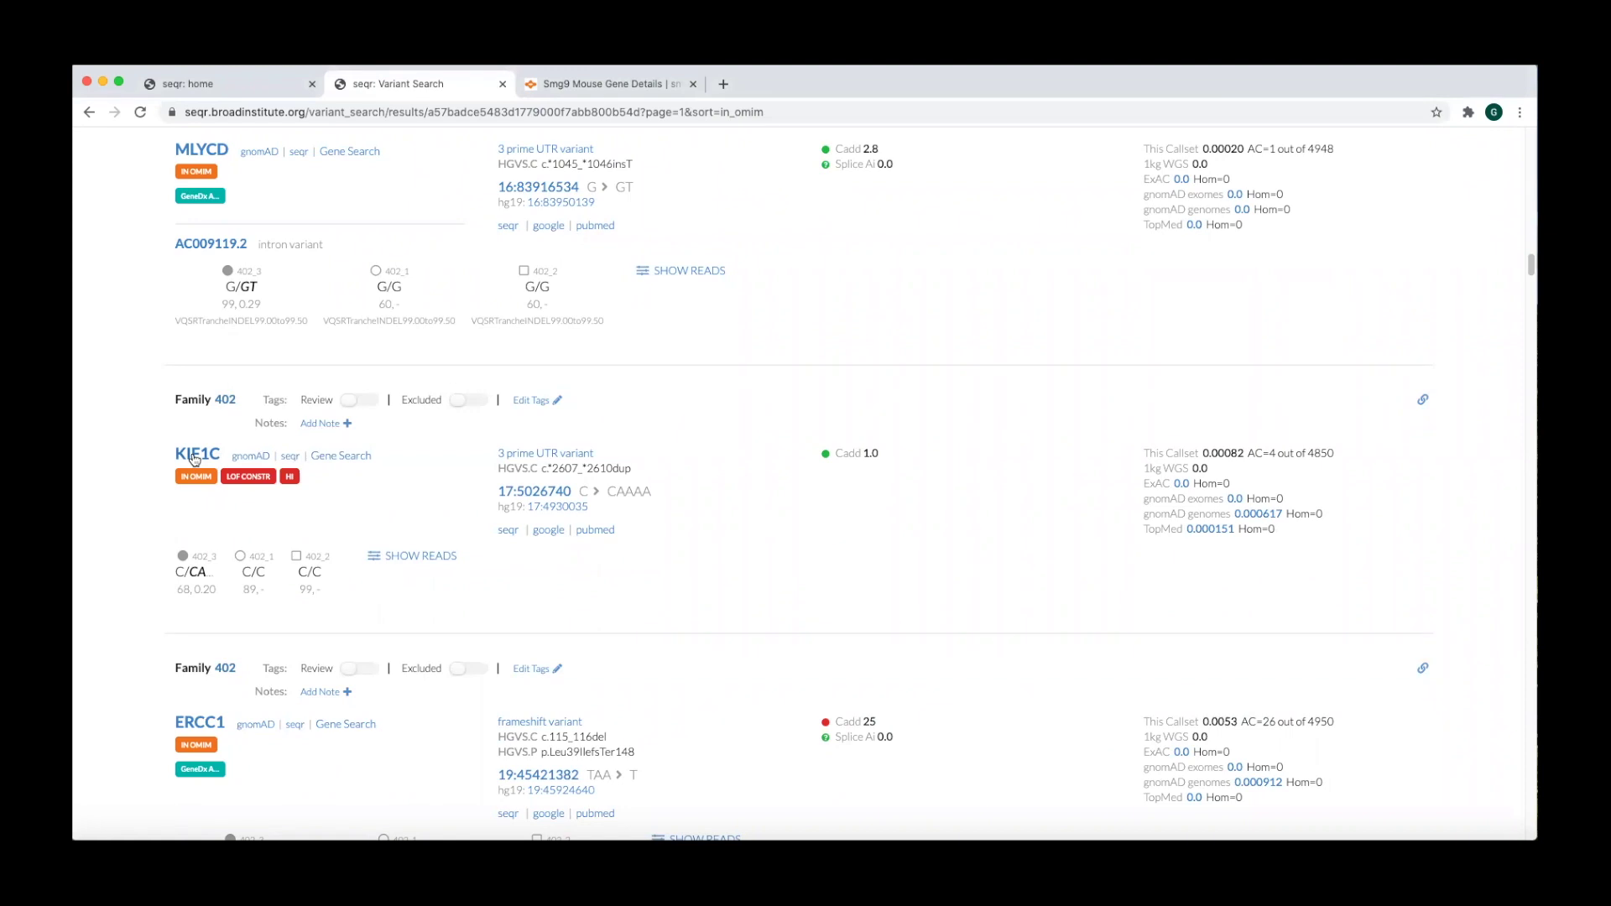
pyautogui.click(193, 458)
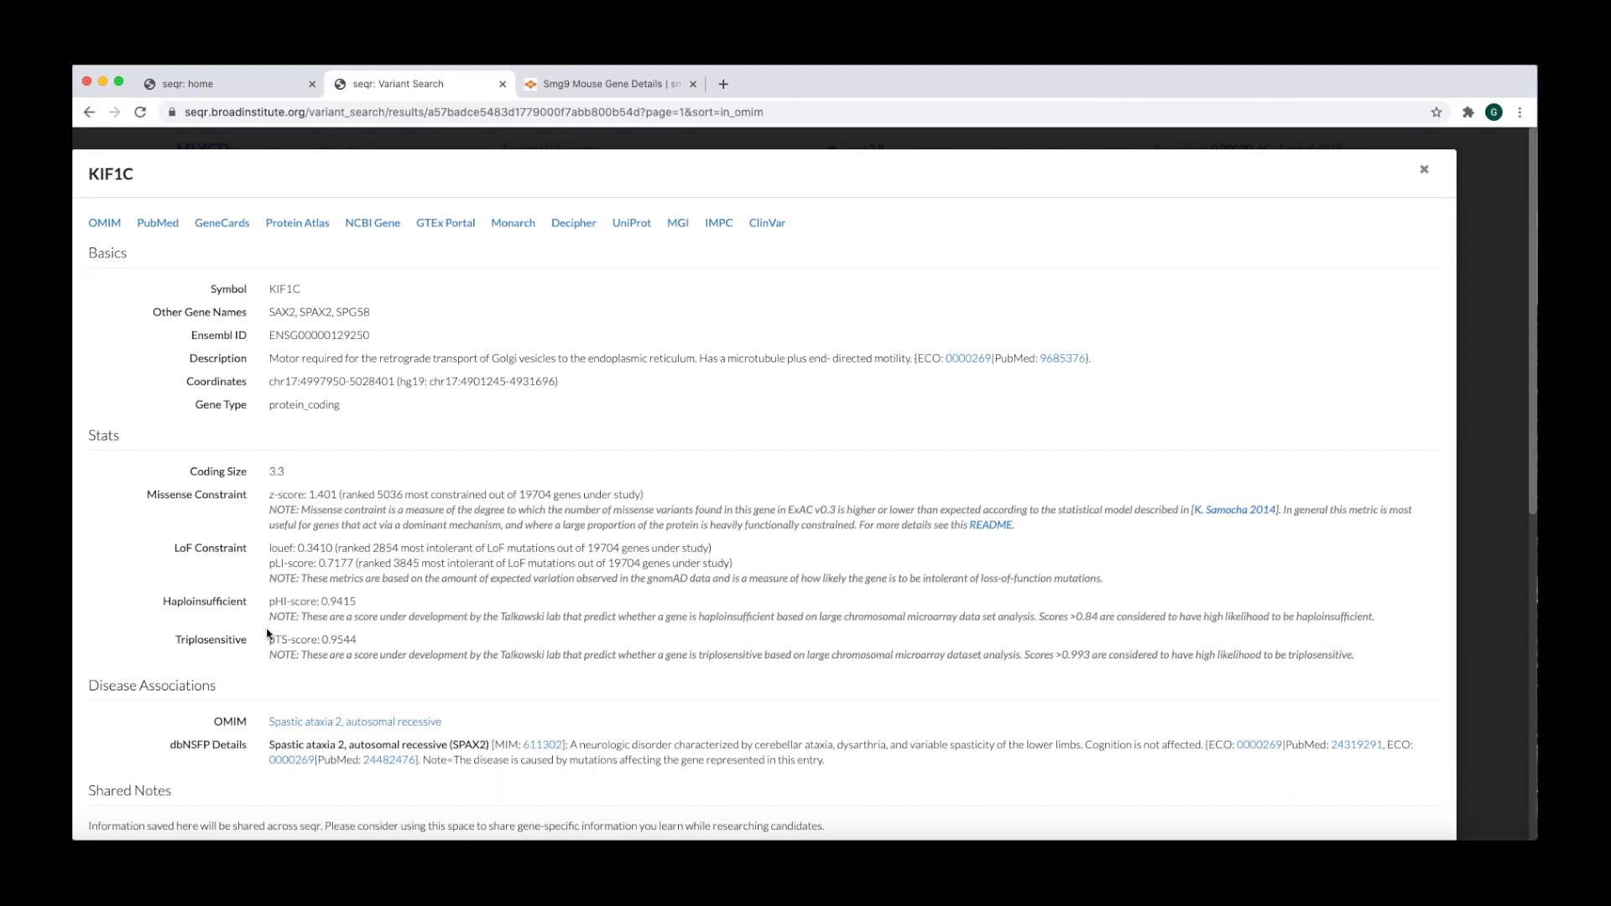
pyautogui.scroll(-2, 267, 633)
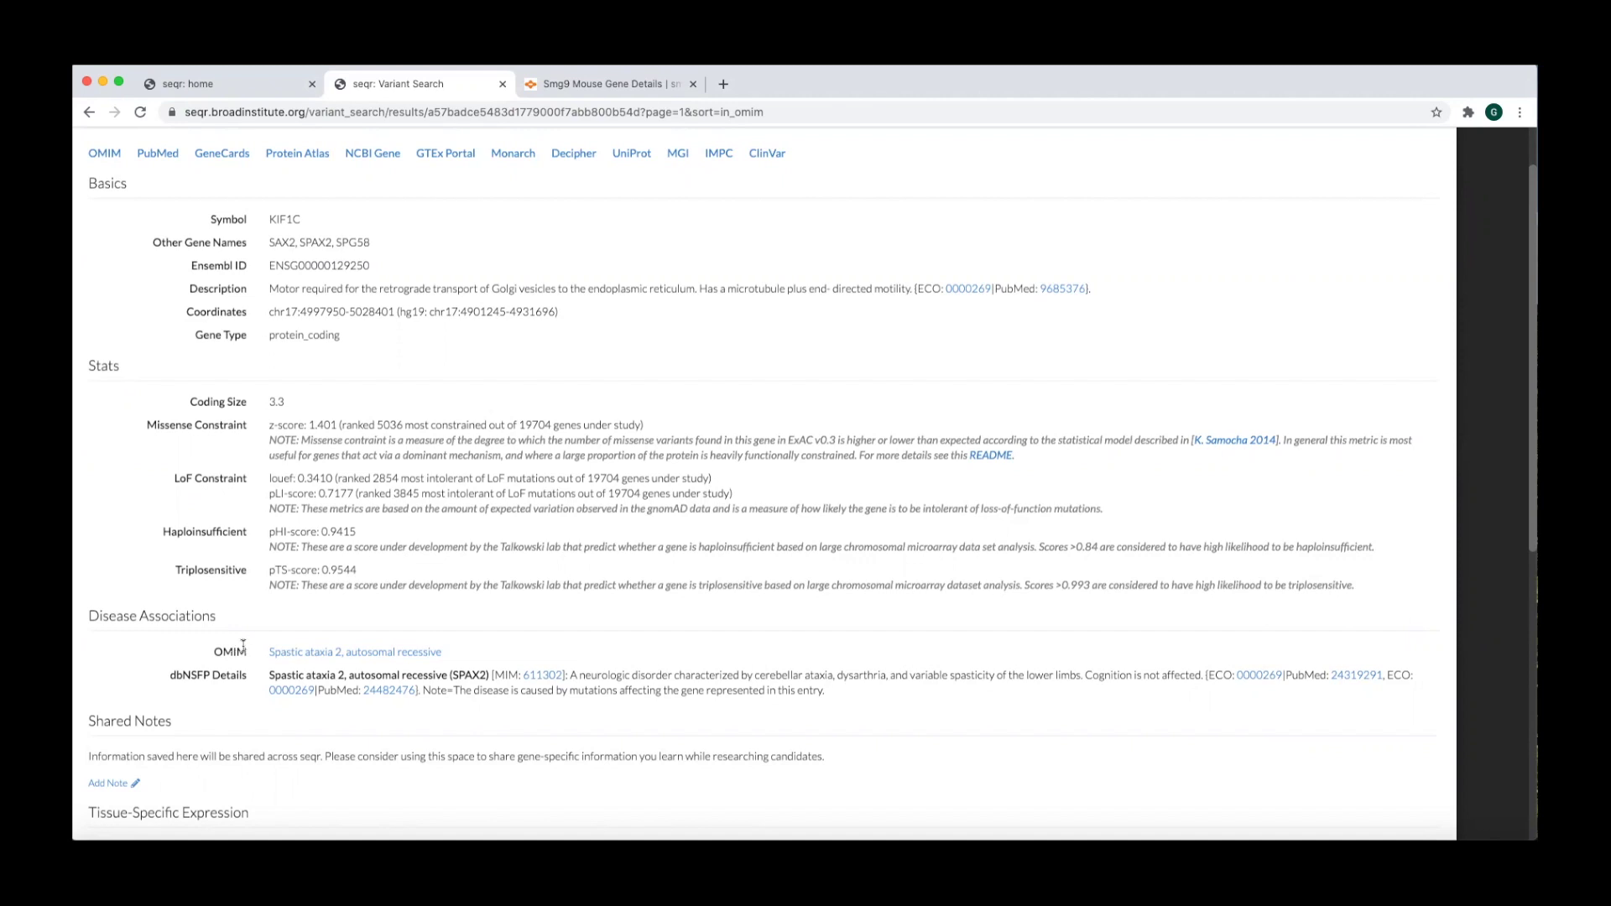
pyautogui.scroll(-3, 244, 648)
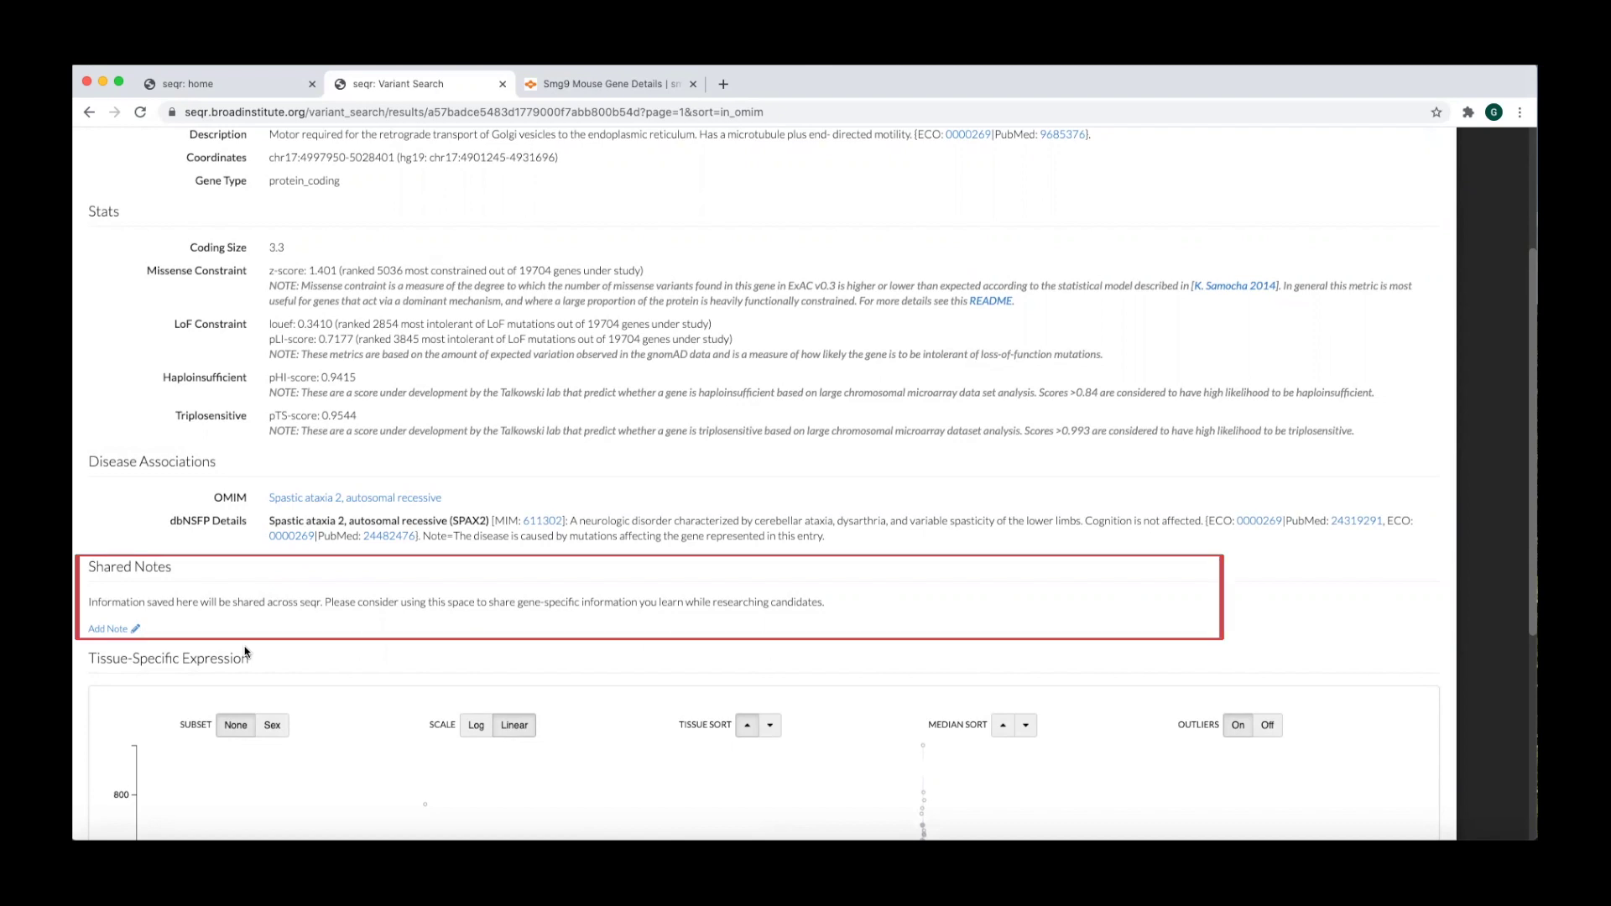
pyautogui.scroll(-2, 245, 652)
pyautogui.scroll(-1, 245, 652)
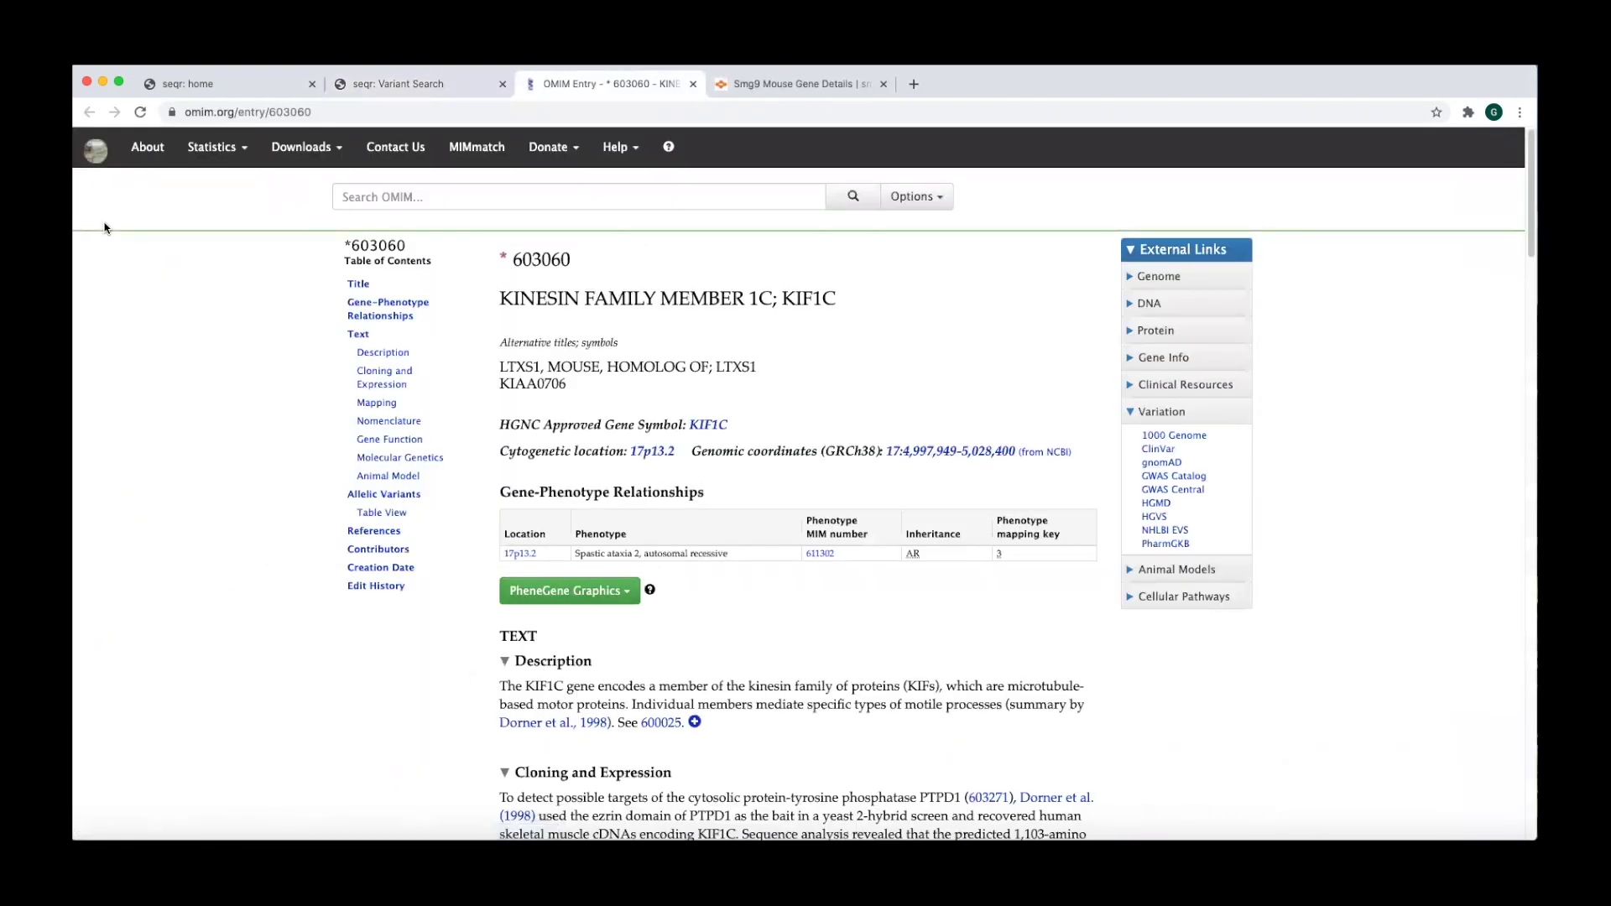
pyautogui.click(692, 85)
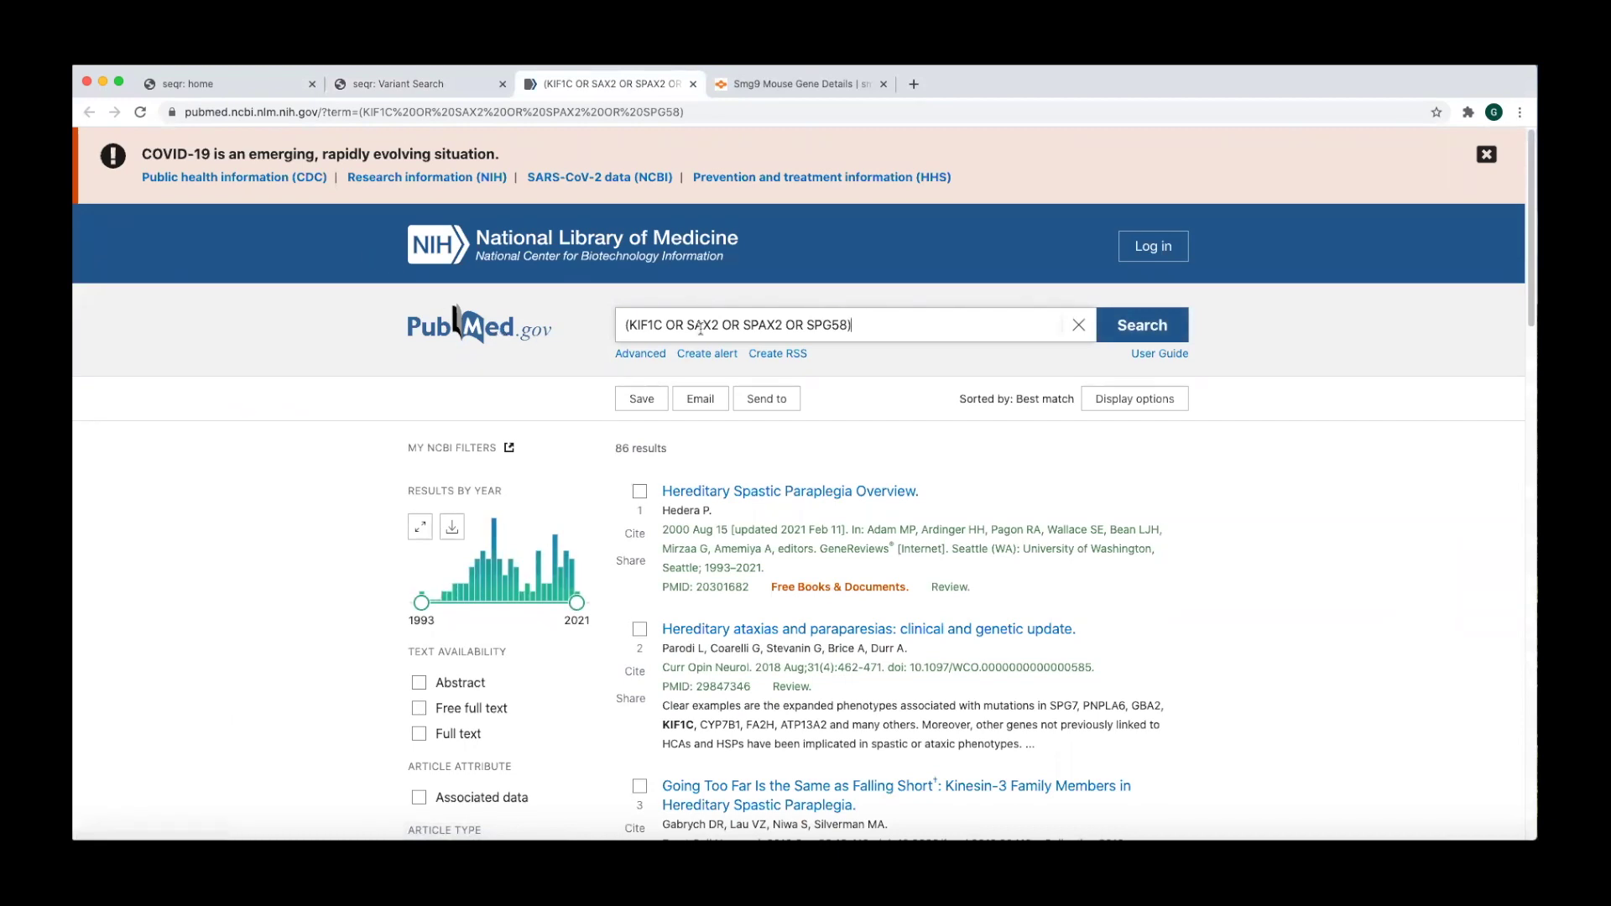
pyautogui.press('super+w')
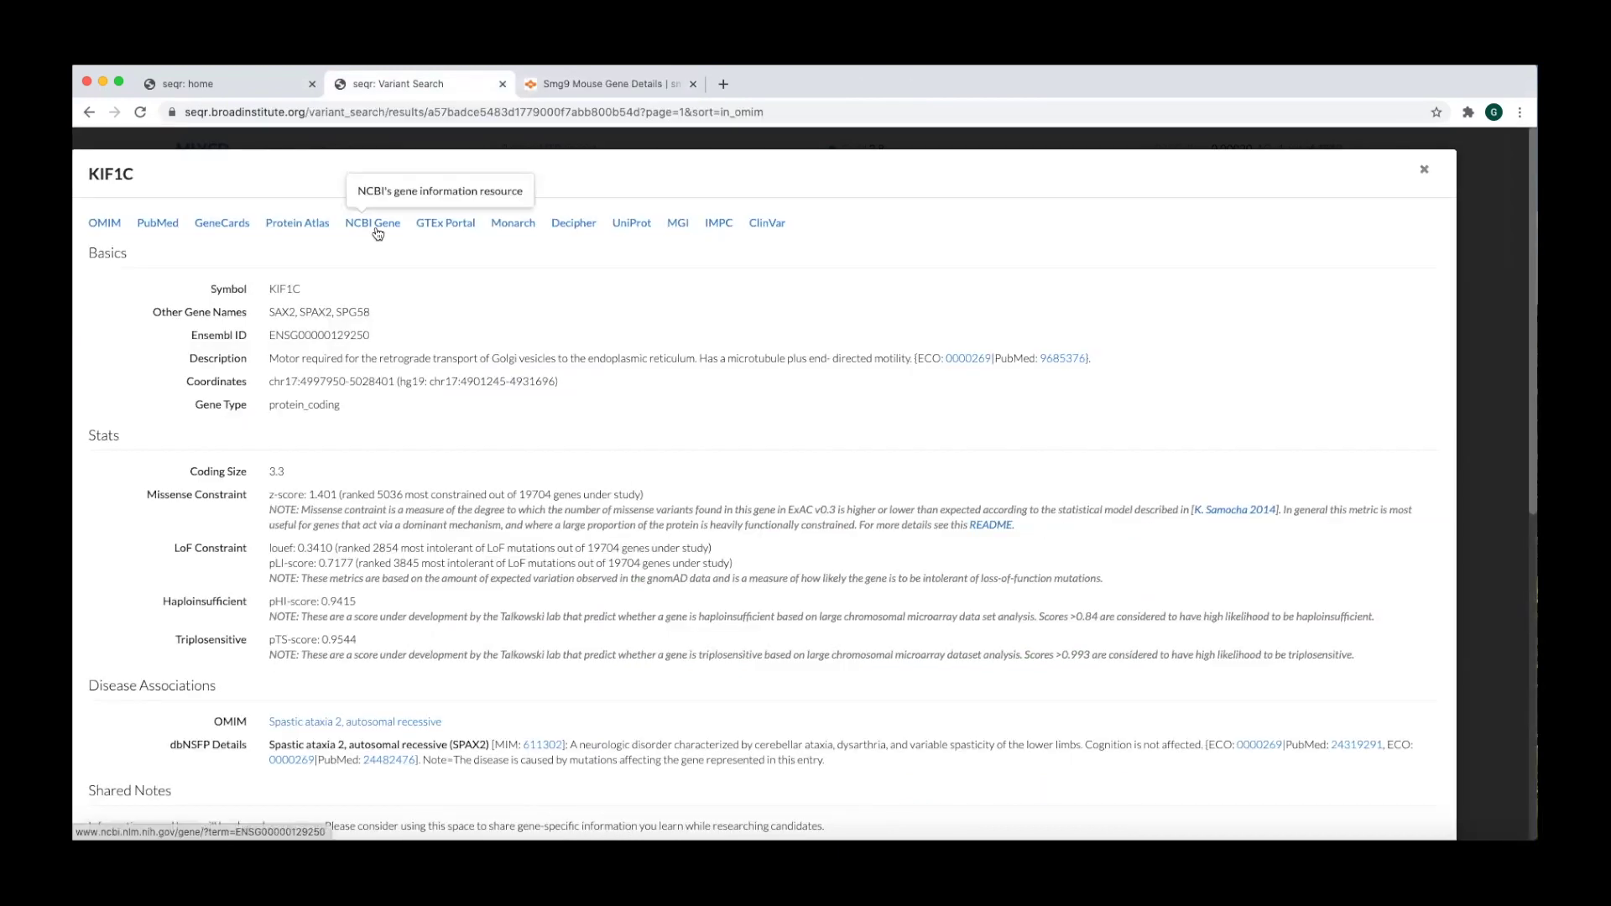
pyautogui.click(218, 225)
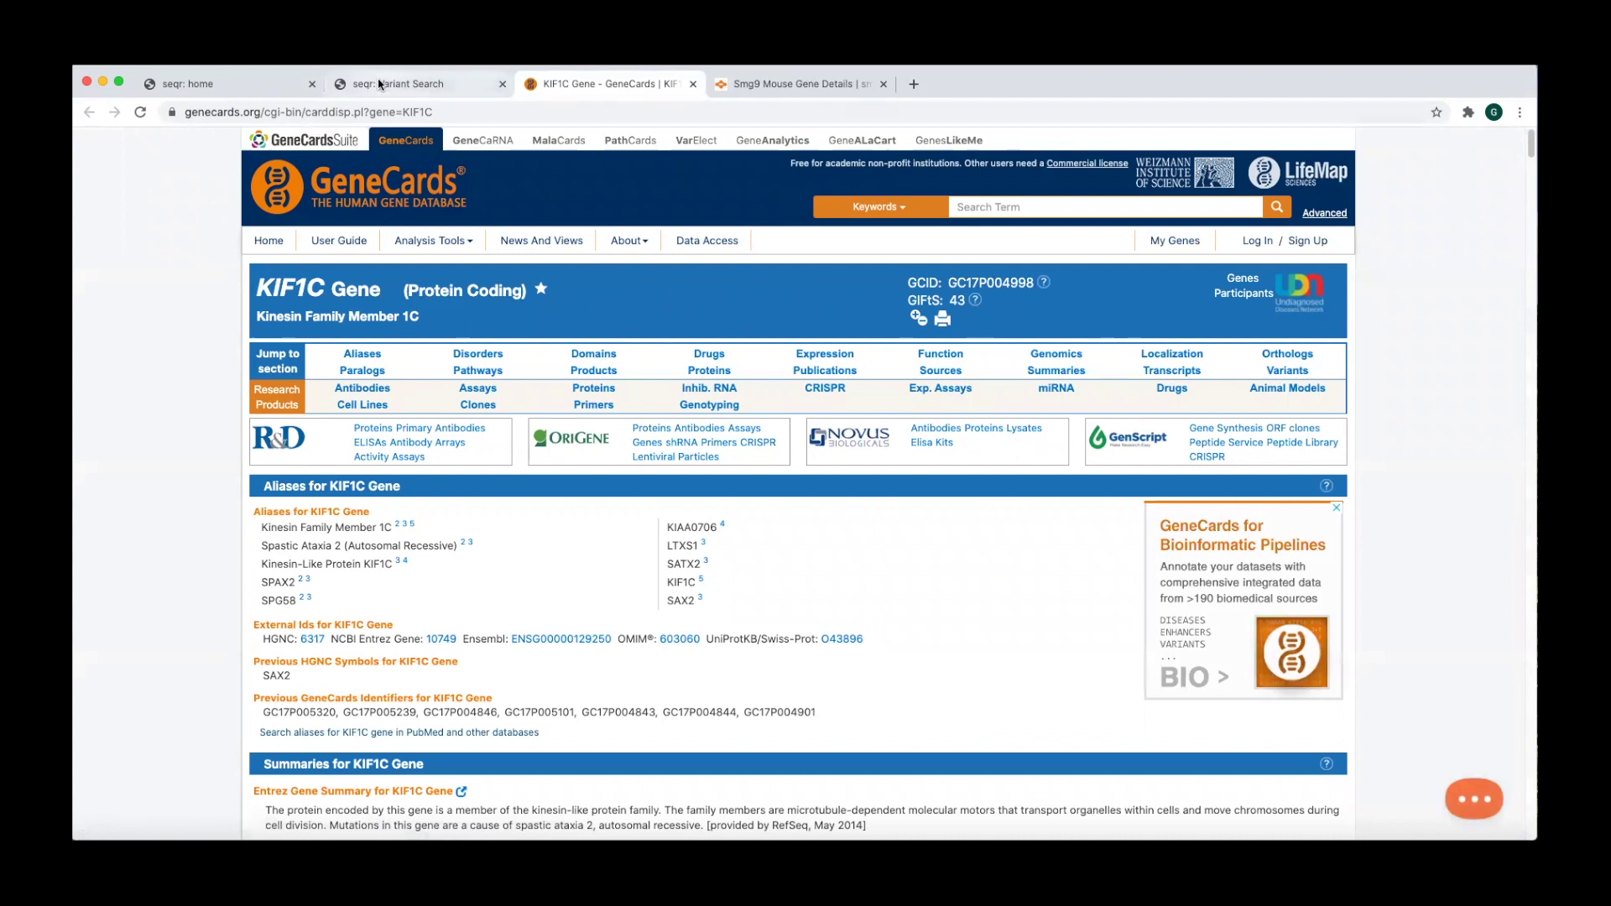
pyautogui.press('super+w')
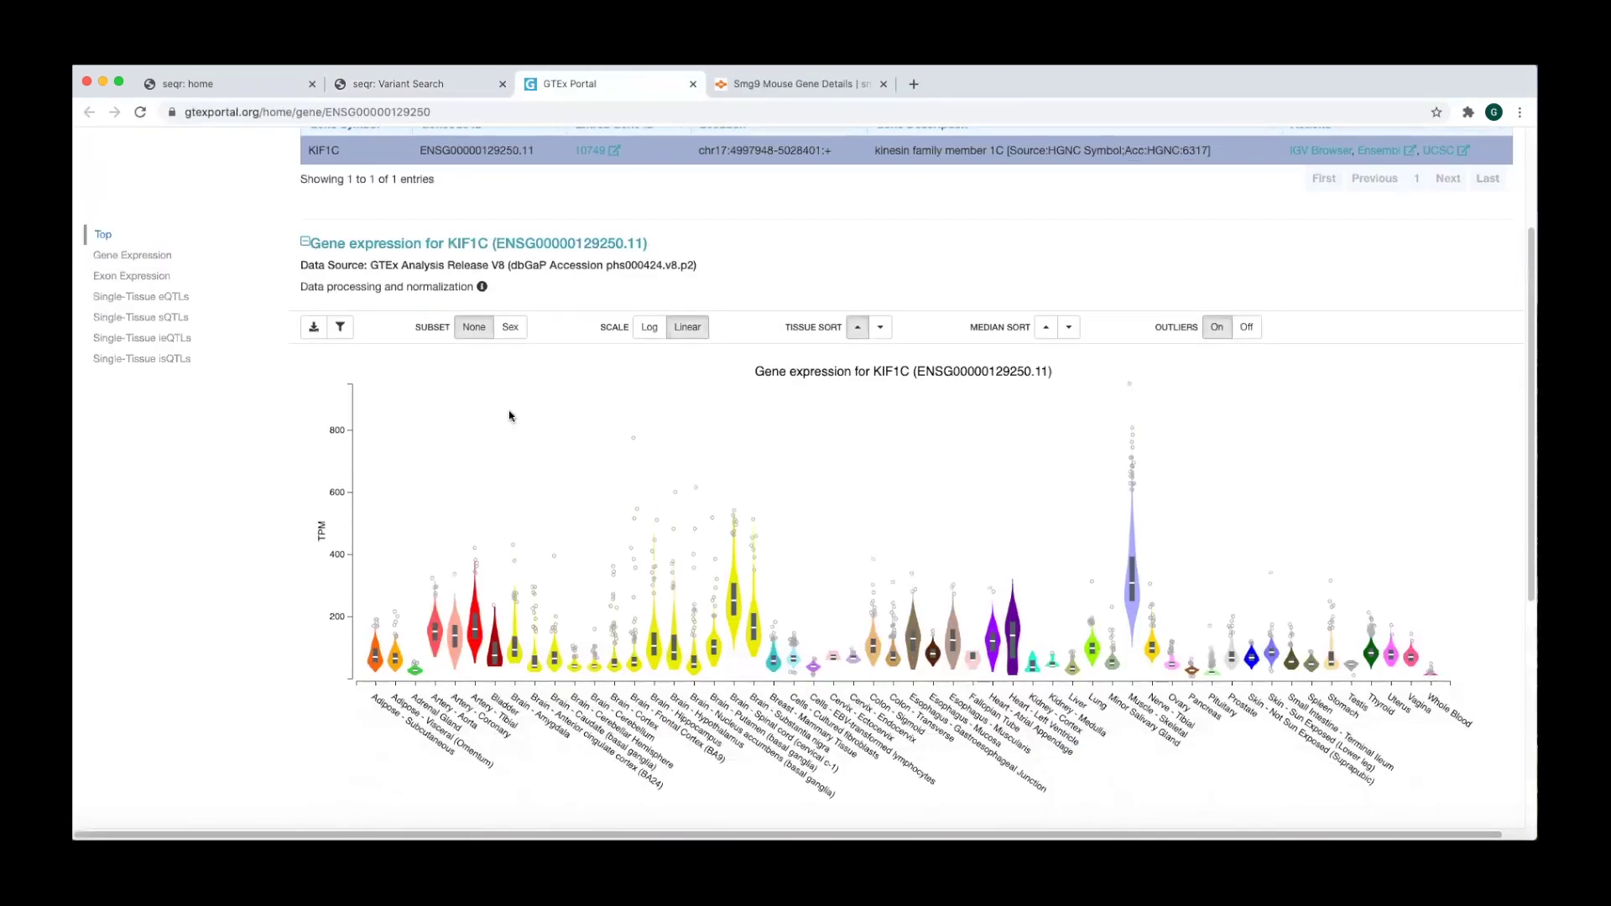
# Switch KIF1C's GTEx exon expression view to isoform expression, then return to seqr's gene details.
pyautogui.scroll(-2, 480, 370)
pyautogui.scroll(-1, 480, 370)
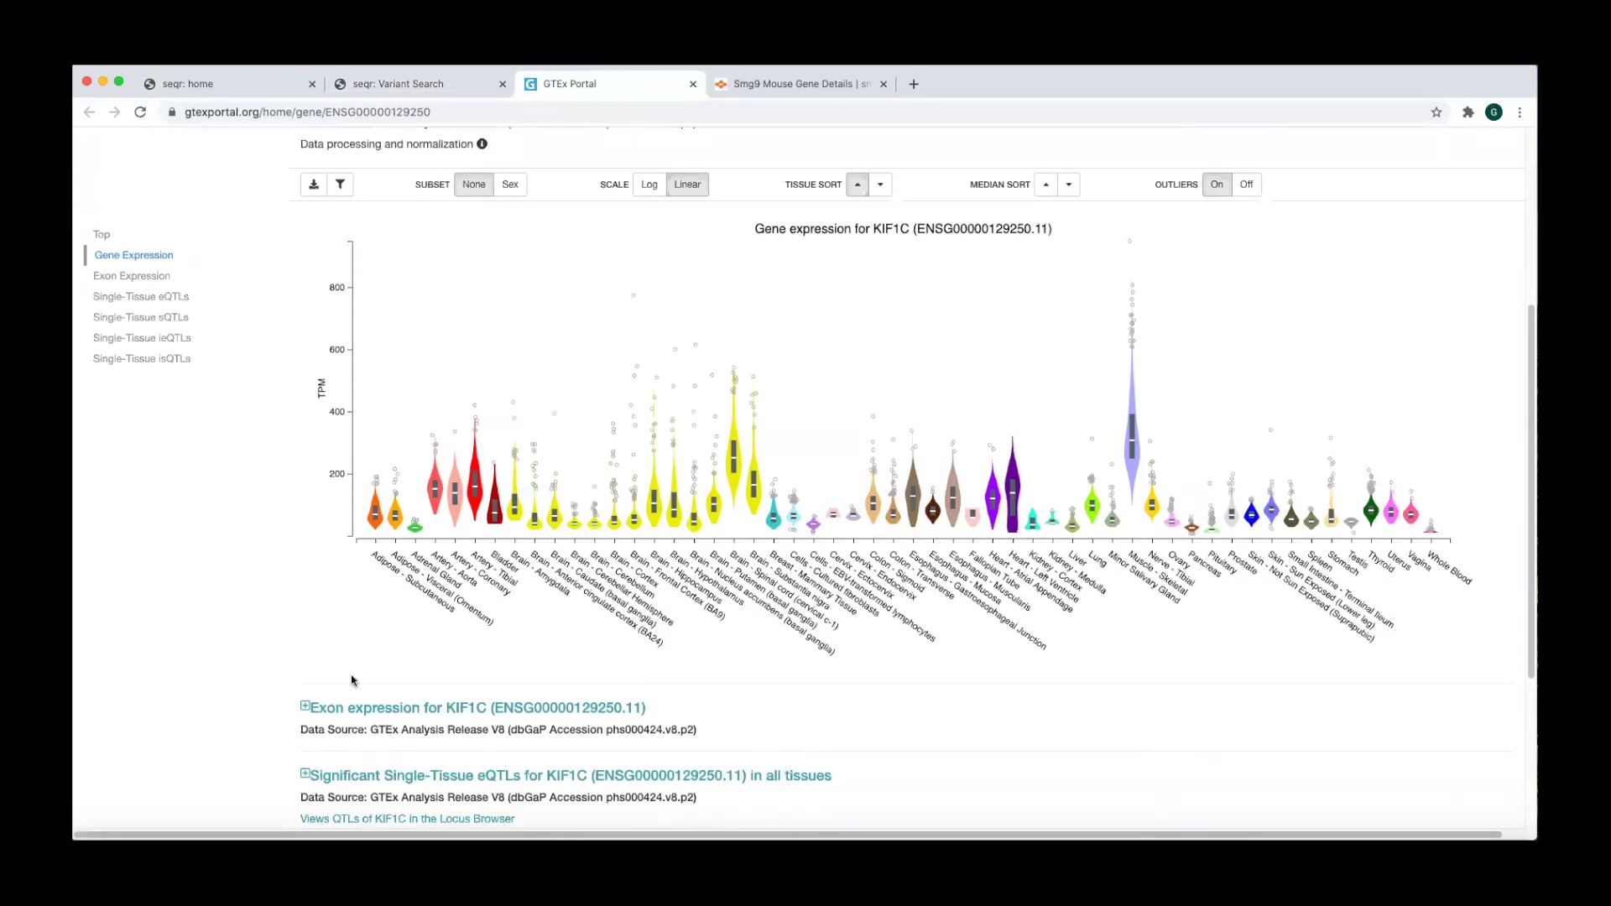
pyautogui.click(306, 709)
pyautogui.scroll(-5, 574, 506)
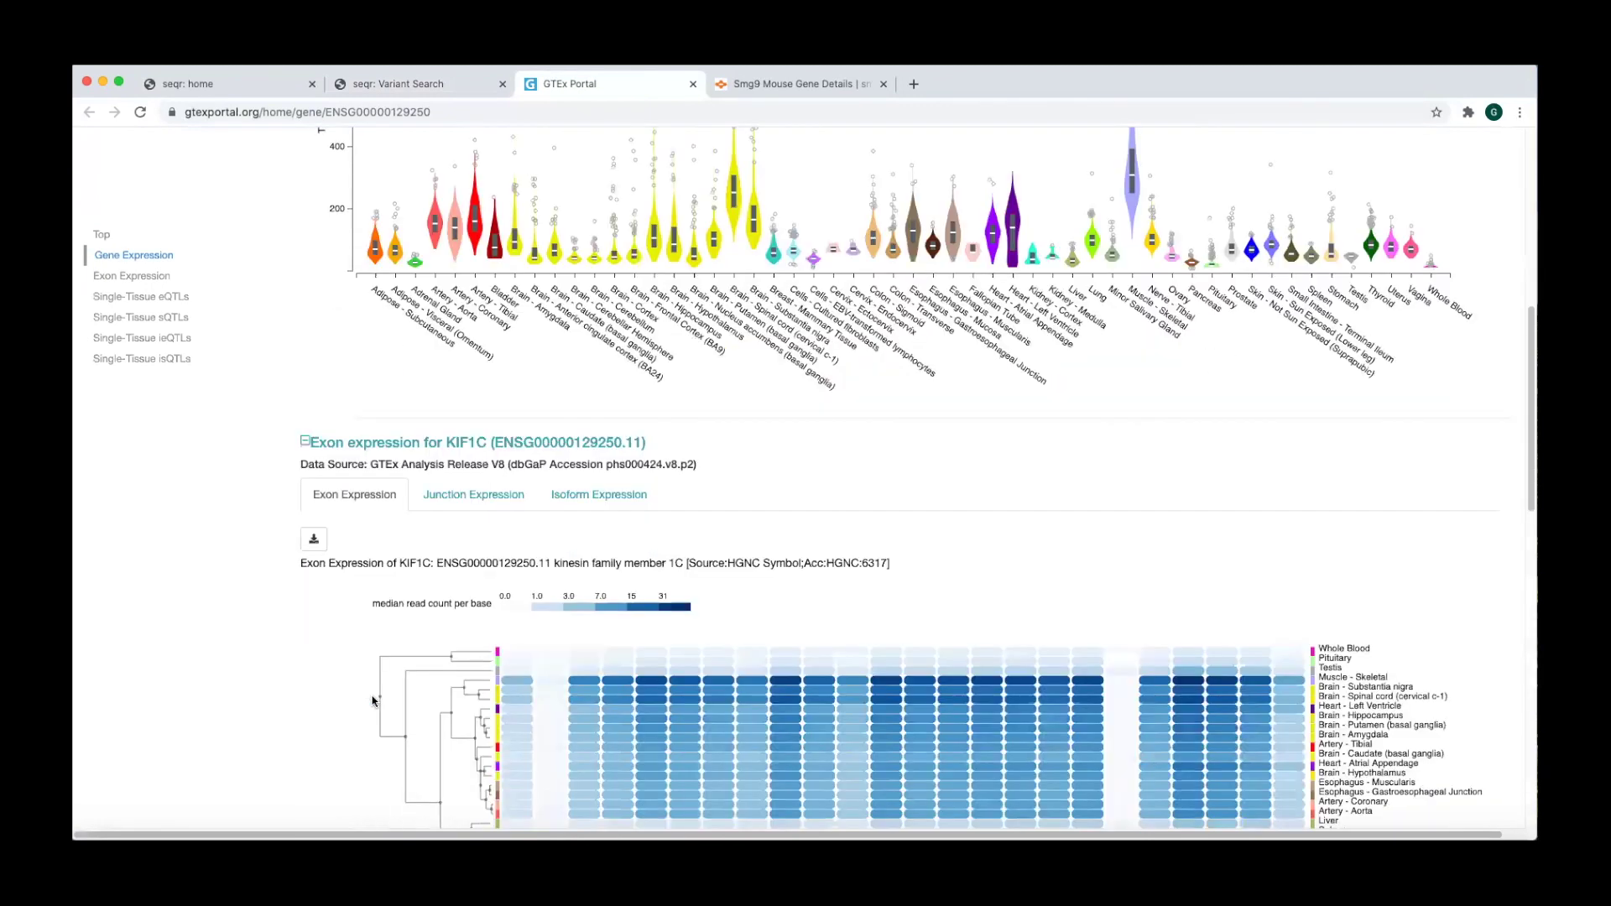
pyautogui.click(574, 496)
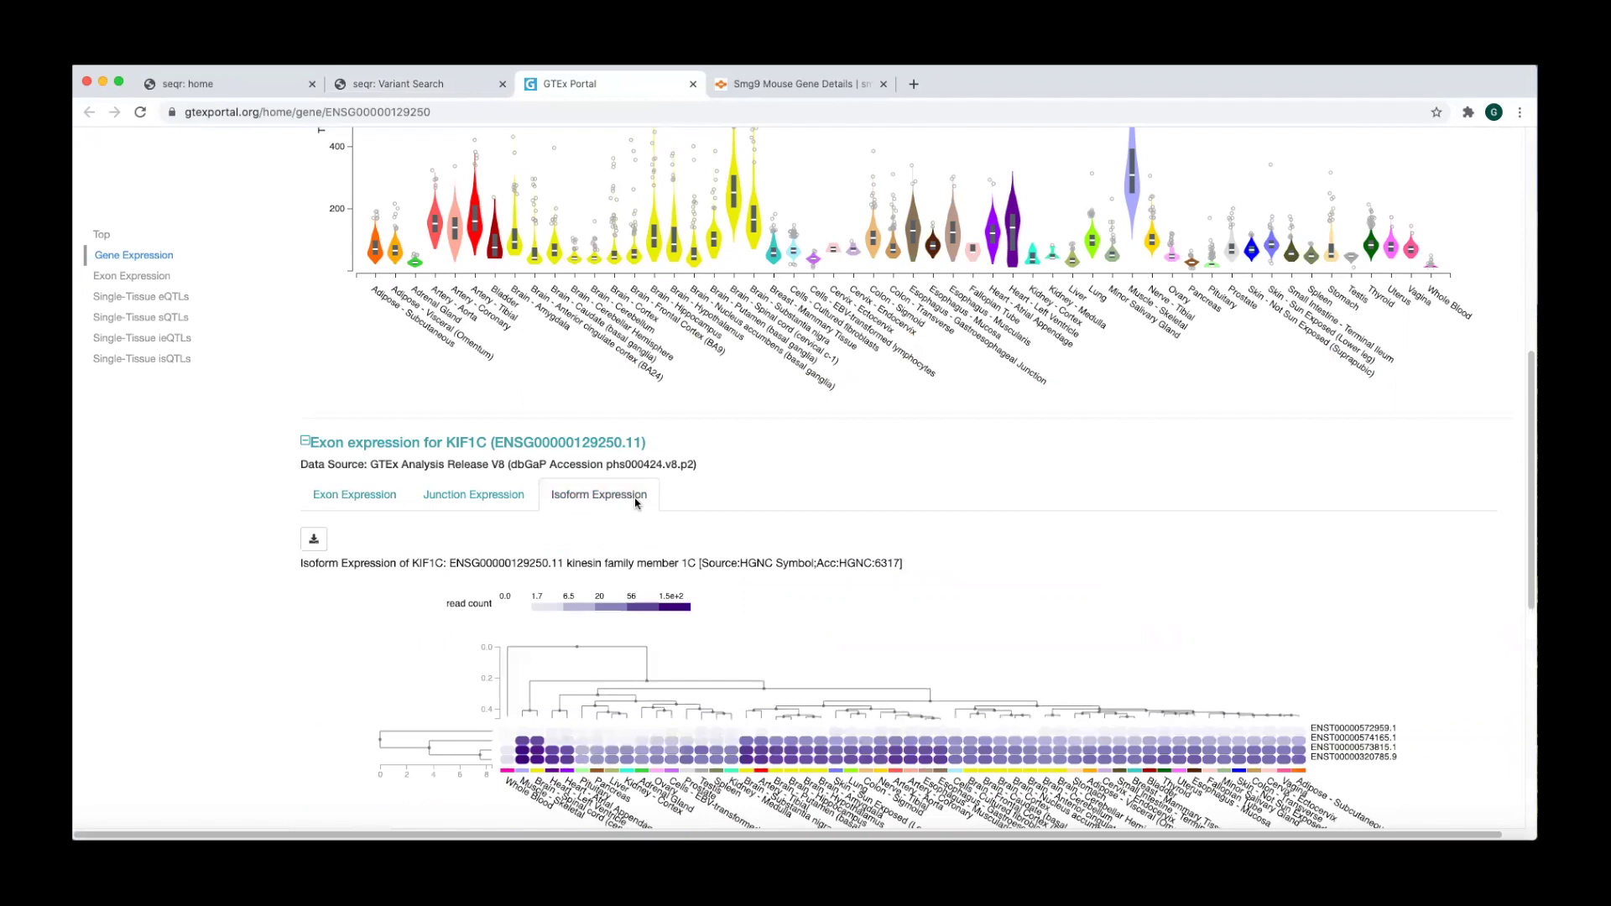
pyautogui.scroll(-3, 708, 537)
pyautogui.scroll(-1, 709, 541)
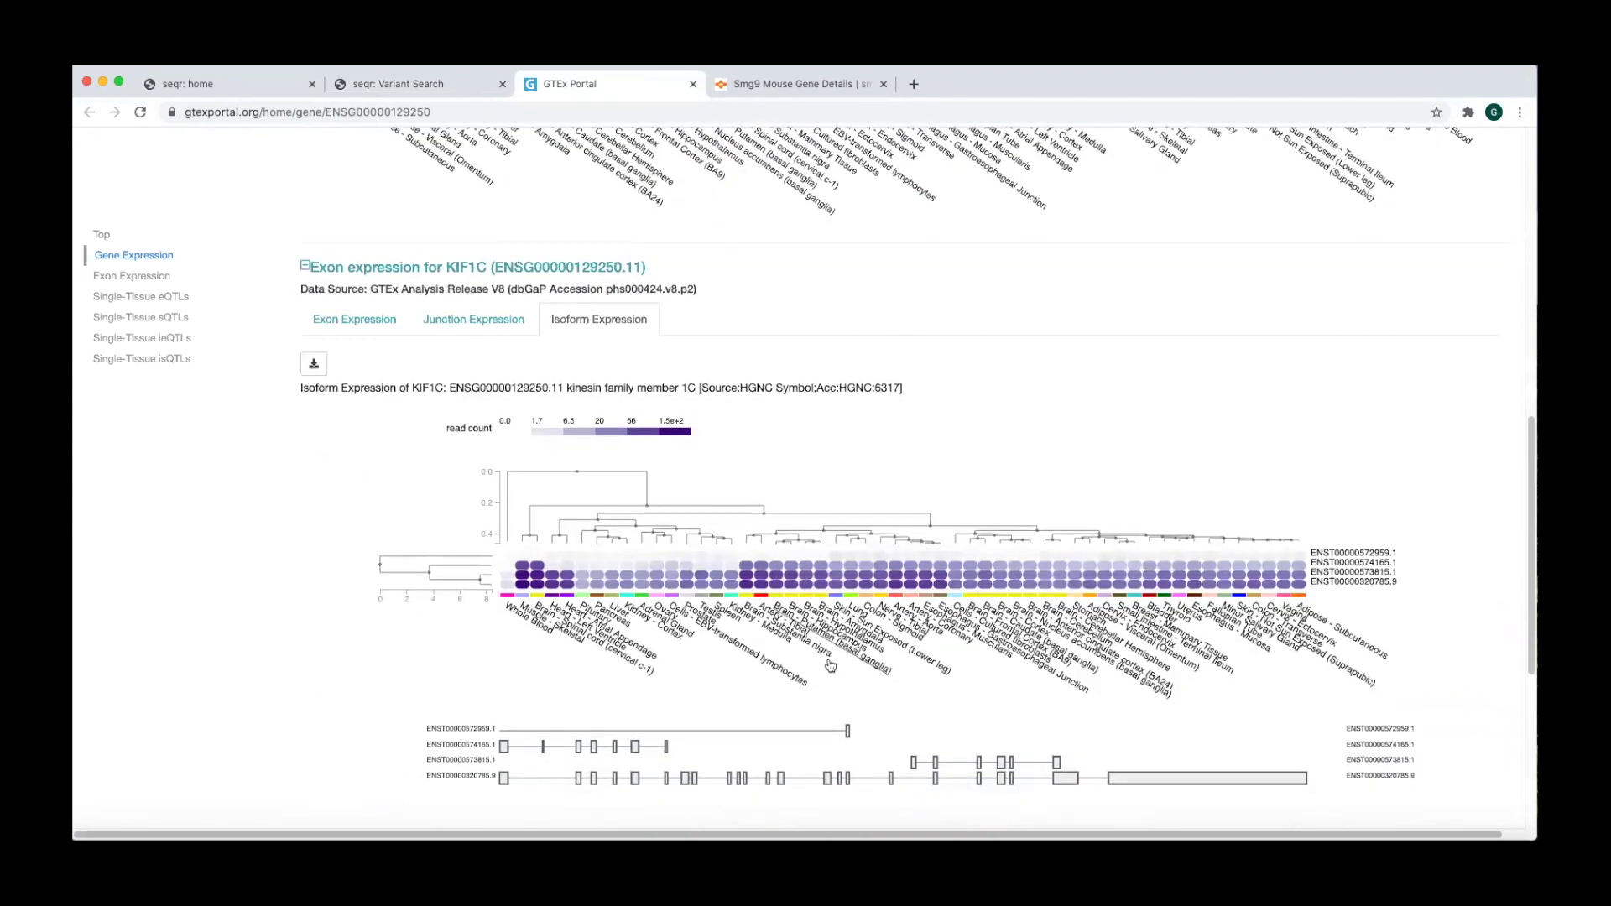
pyautogui.click(417, 91)
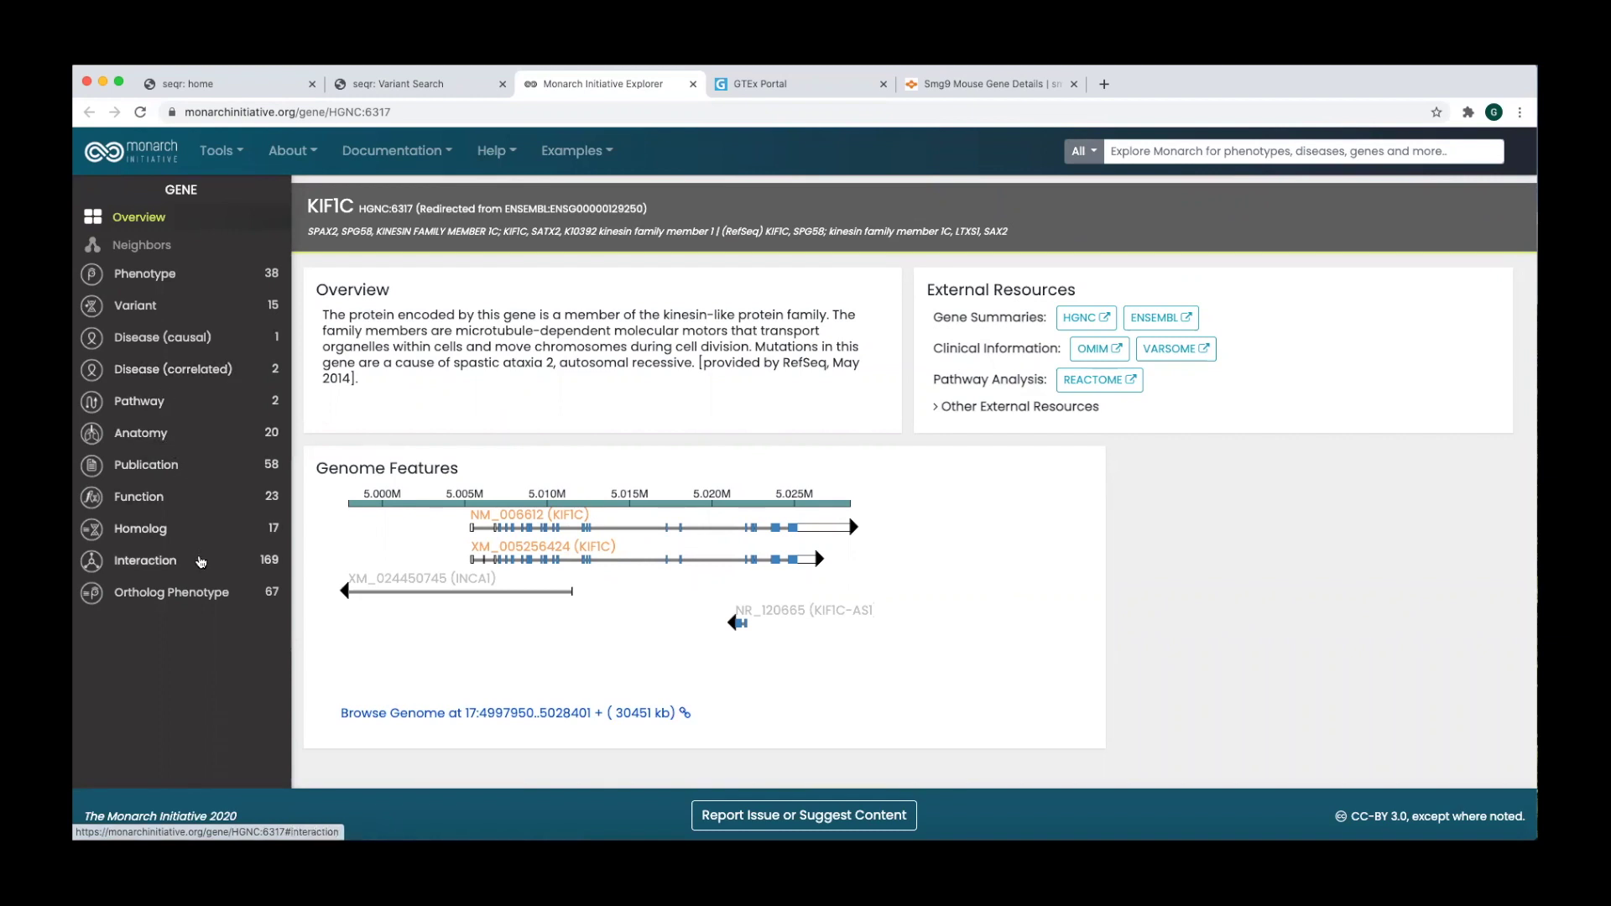
pyautogui.click(693, 84)
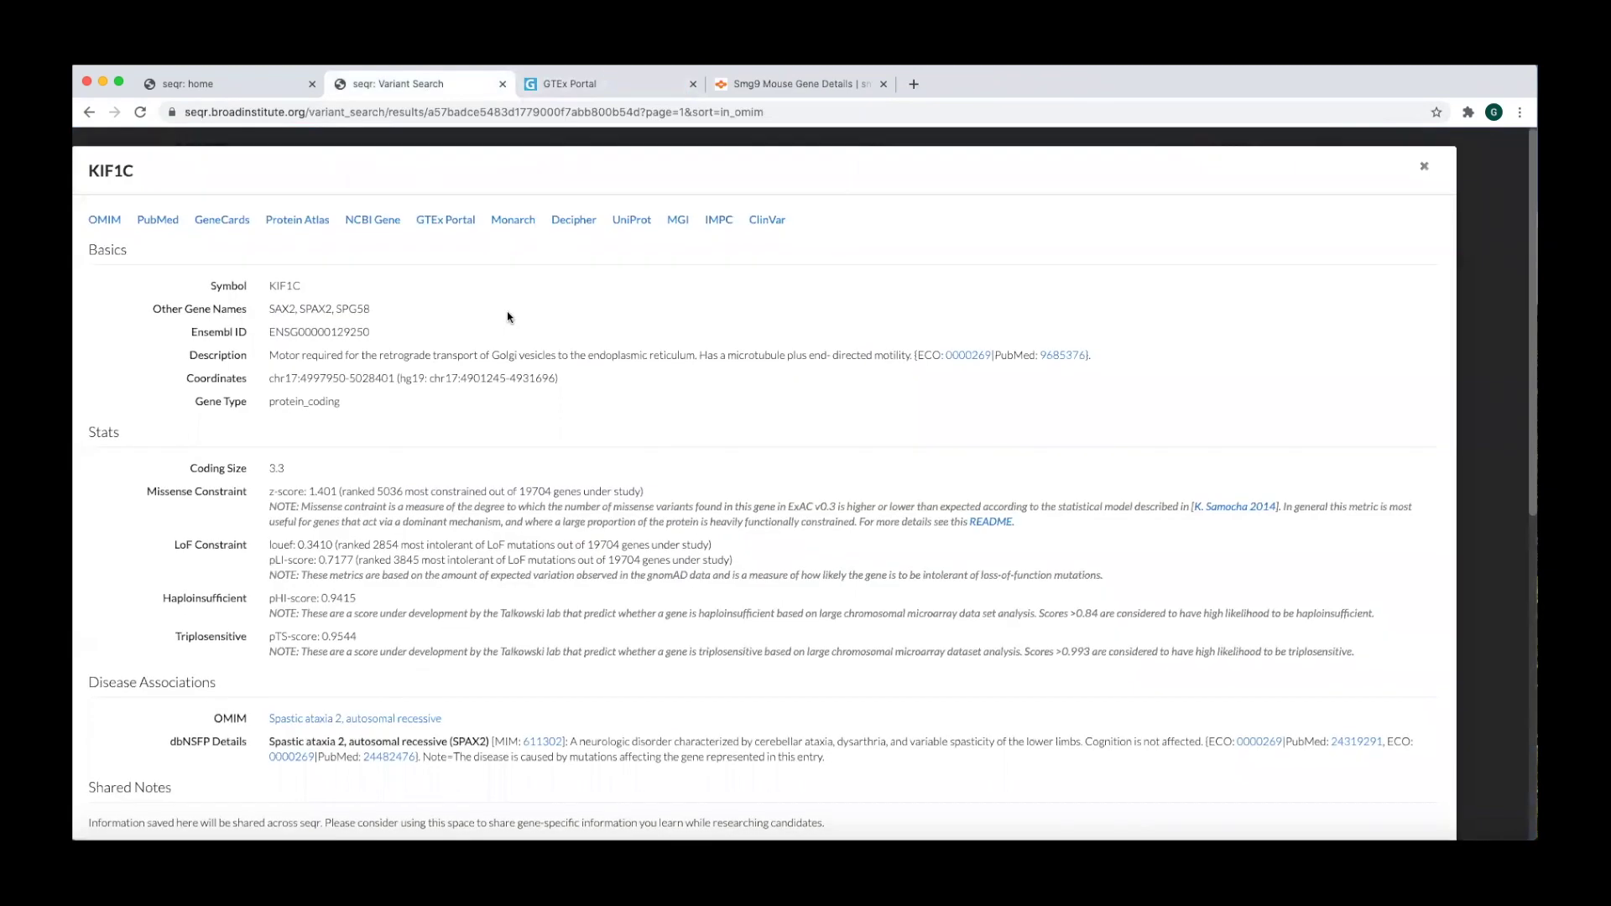
# Open KIF1C's DECIPHER page and list the external resources for protein O43896.
pyautogui.scroll(-1, 508, 317)
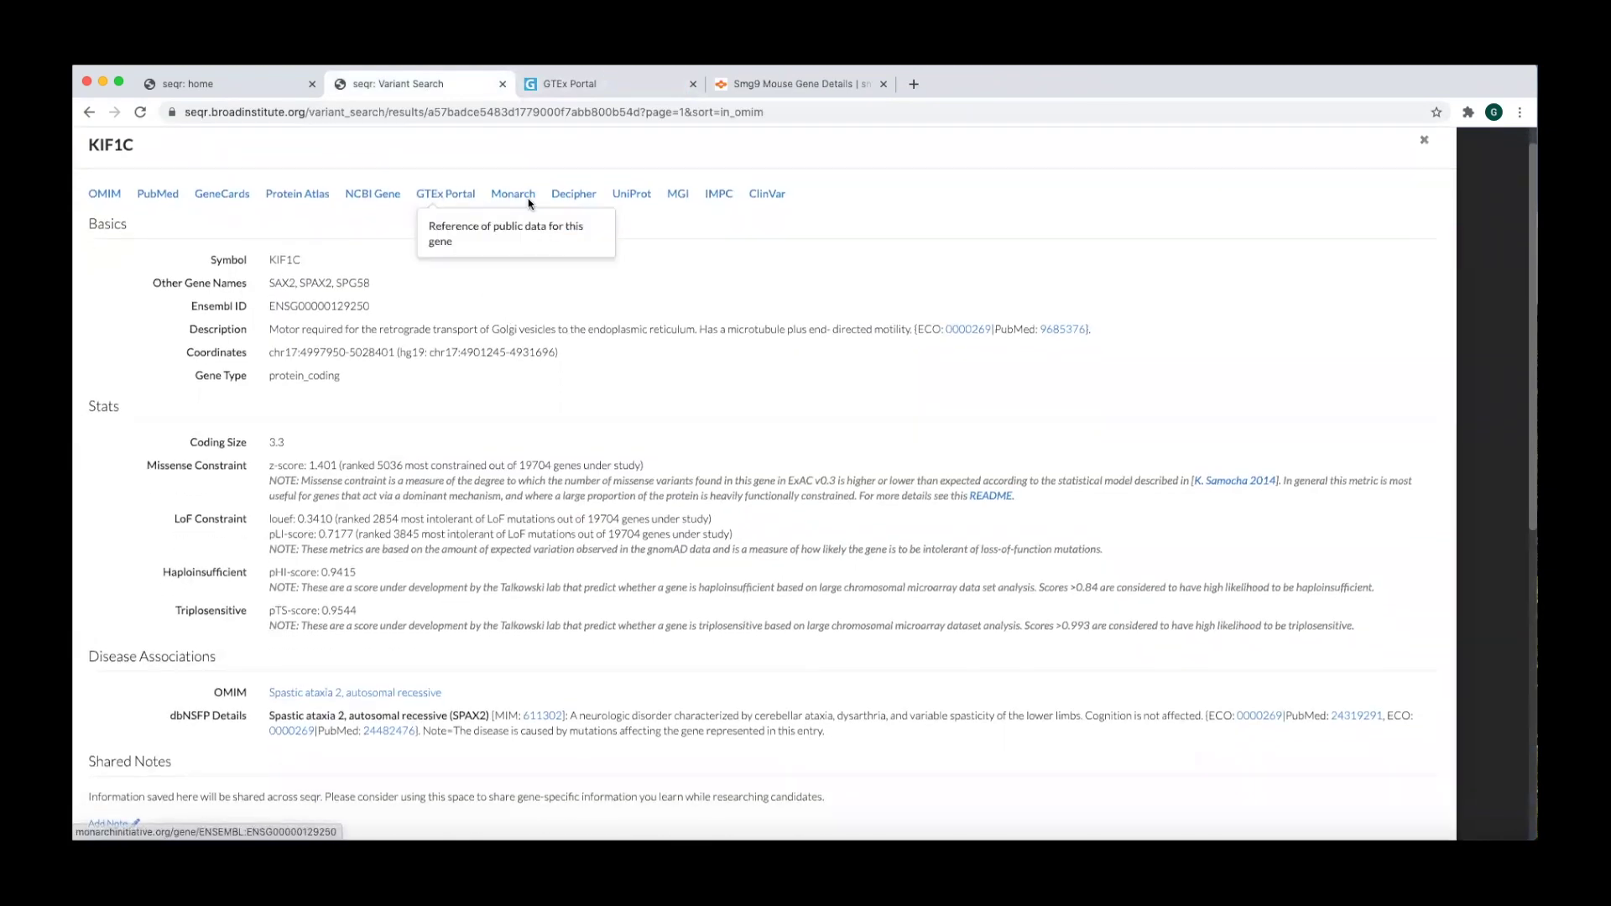
pyautogui.click(560, 194)
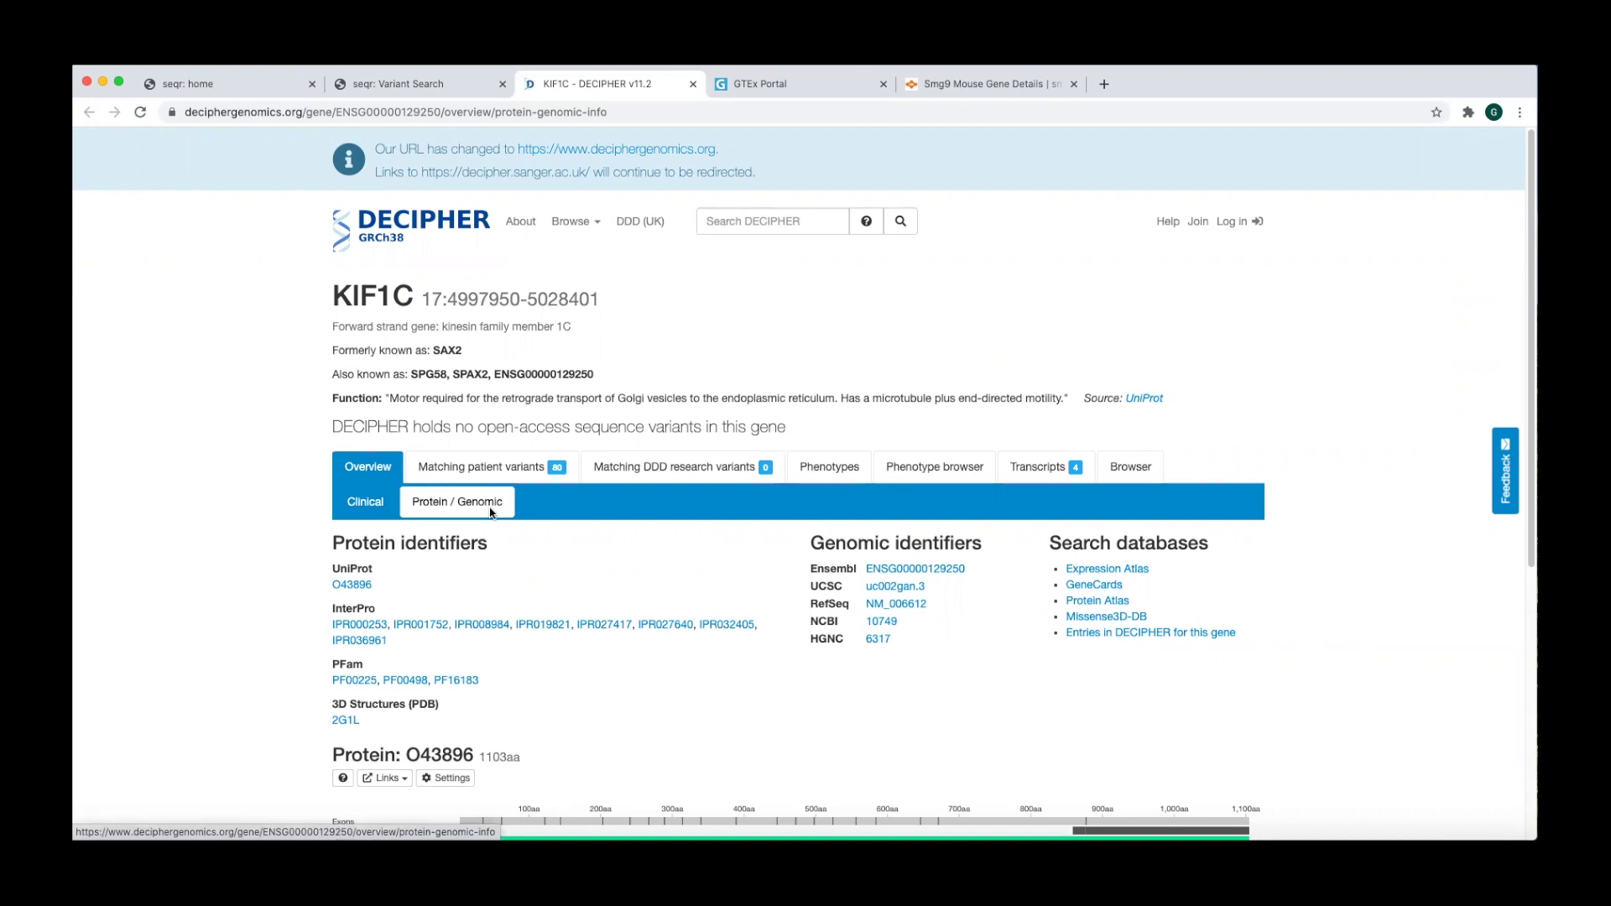
pyautogui.scroll(-2, 521, 622)
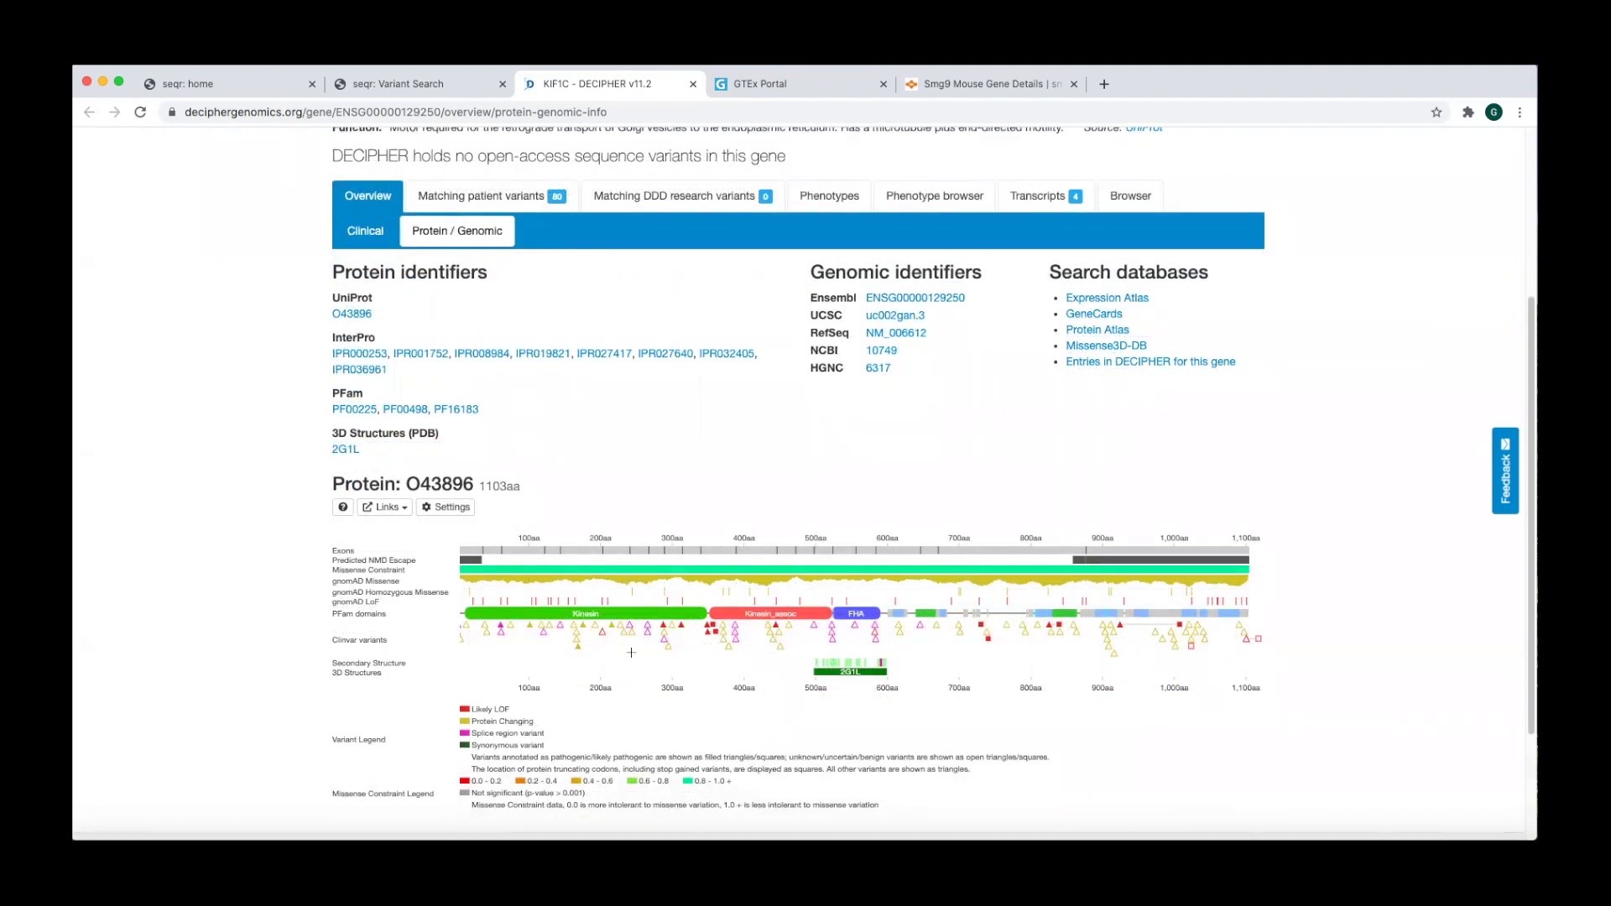
pyautogui.click(411, 513)
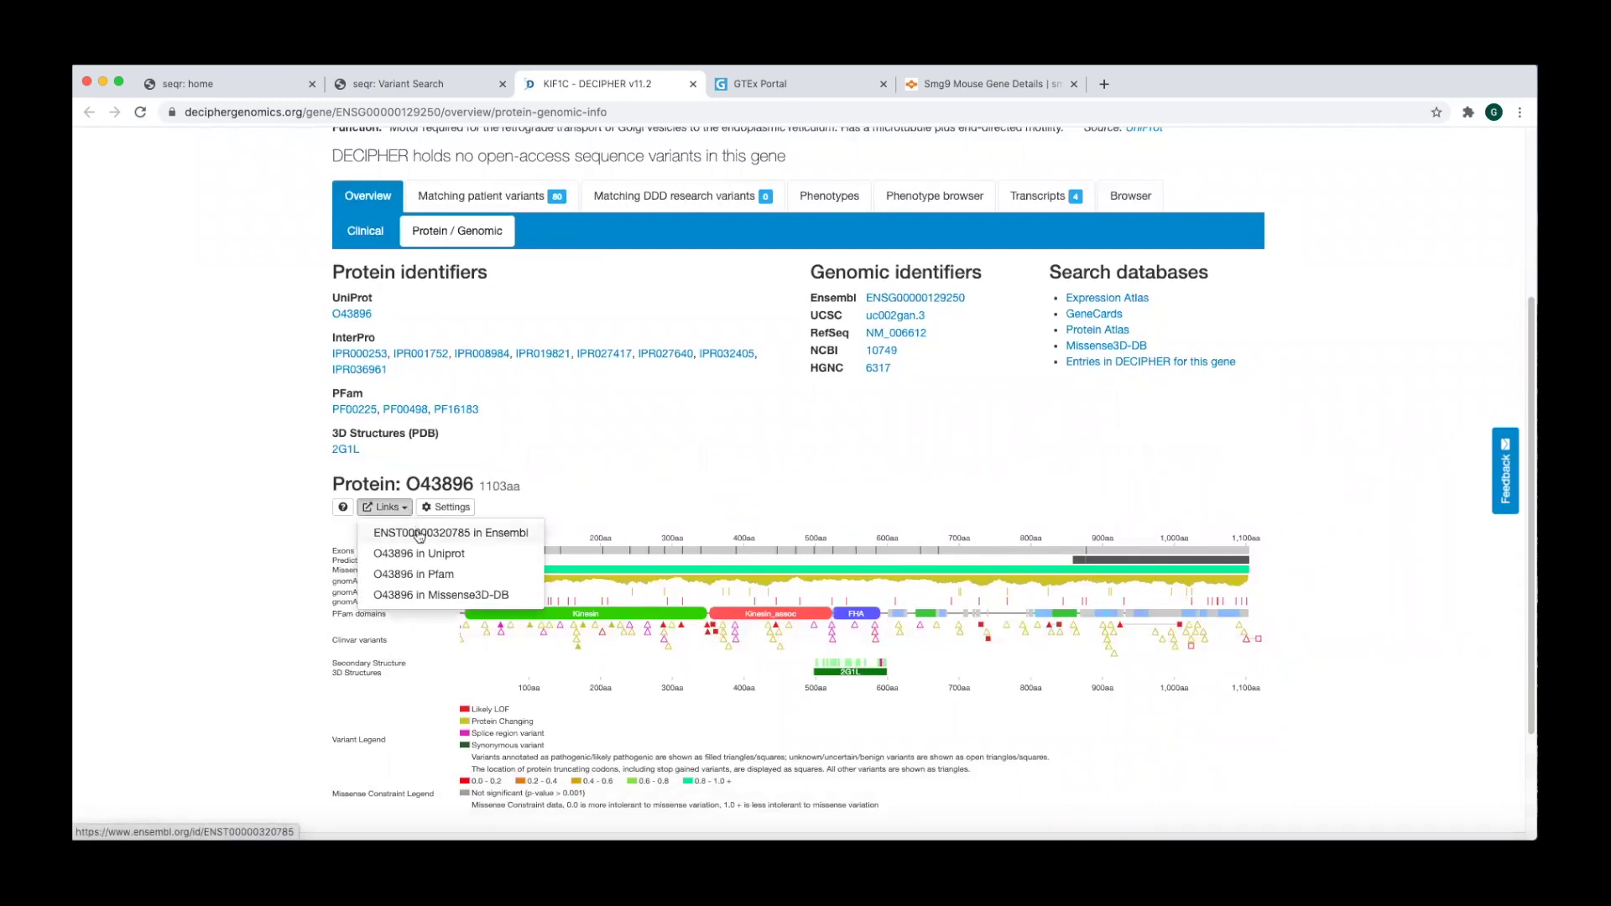
pyautogui.scroll(5, 576, 420)
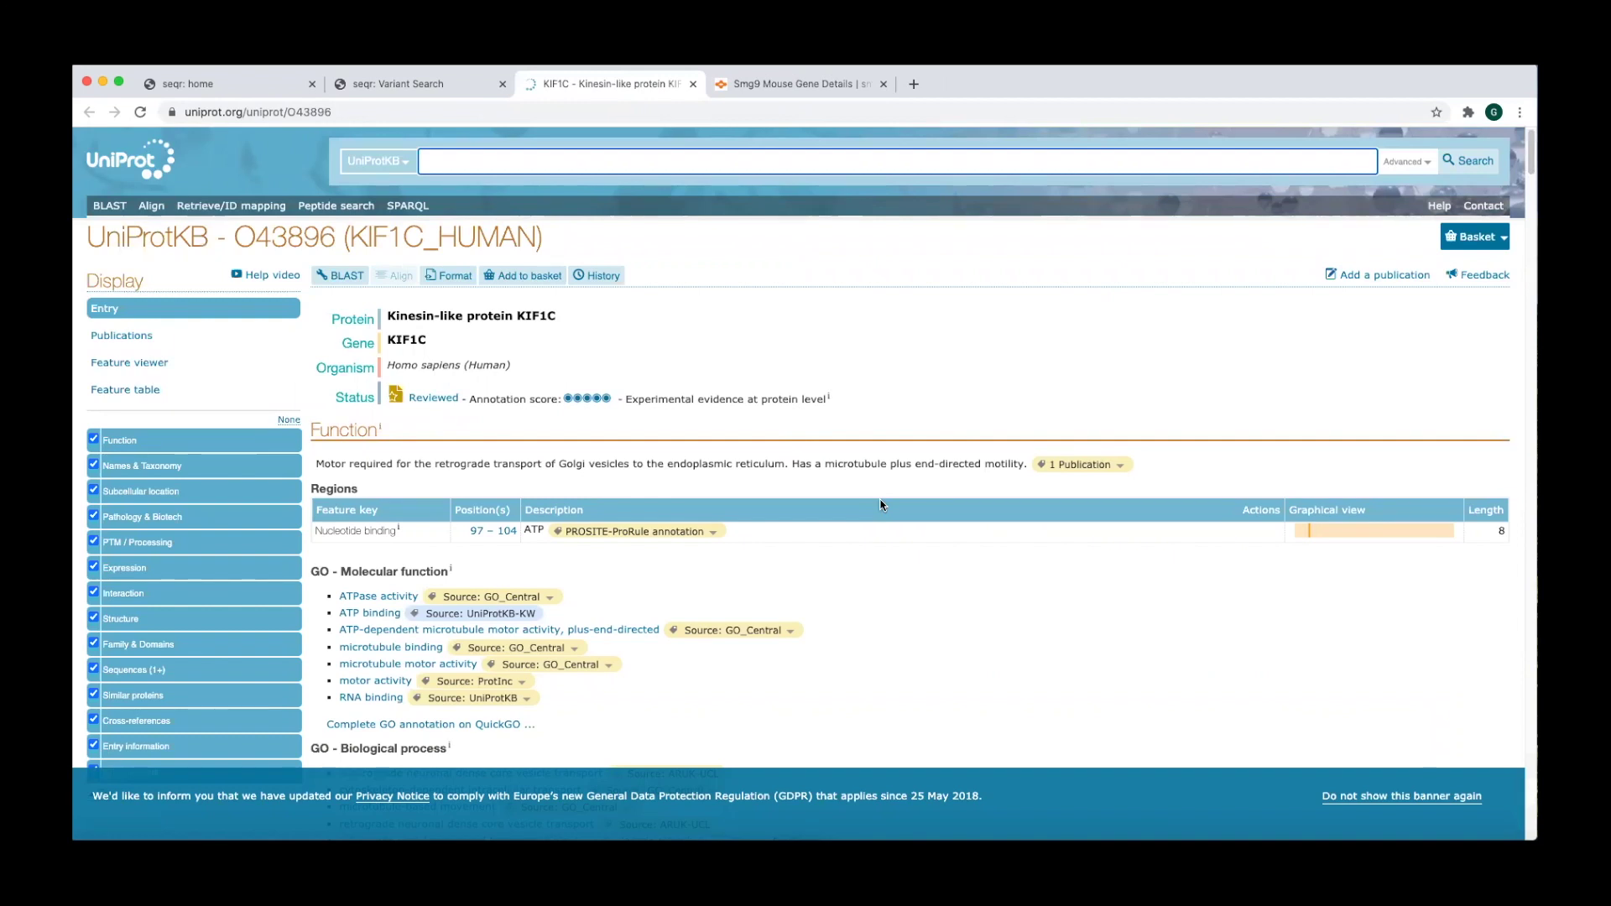
# Scroll through UniProt entry O43896 for KIF1C down to its subcellular location.
pyautogui.scroll(-10, 882, 505)
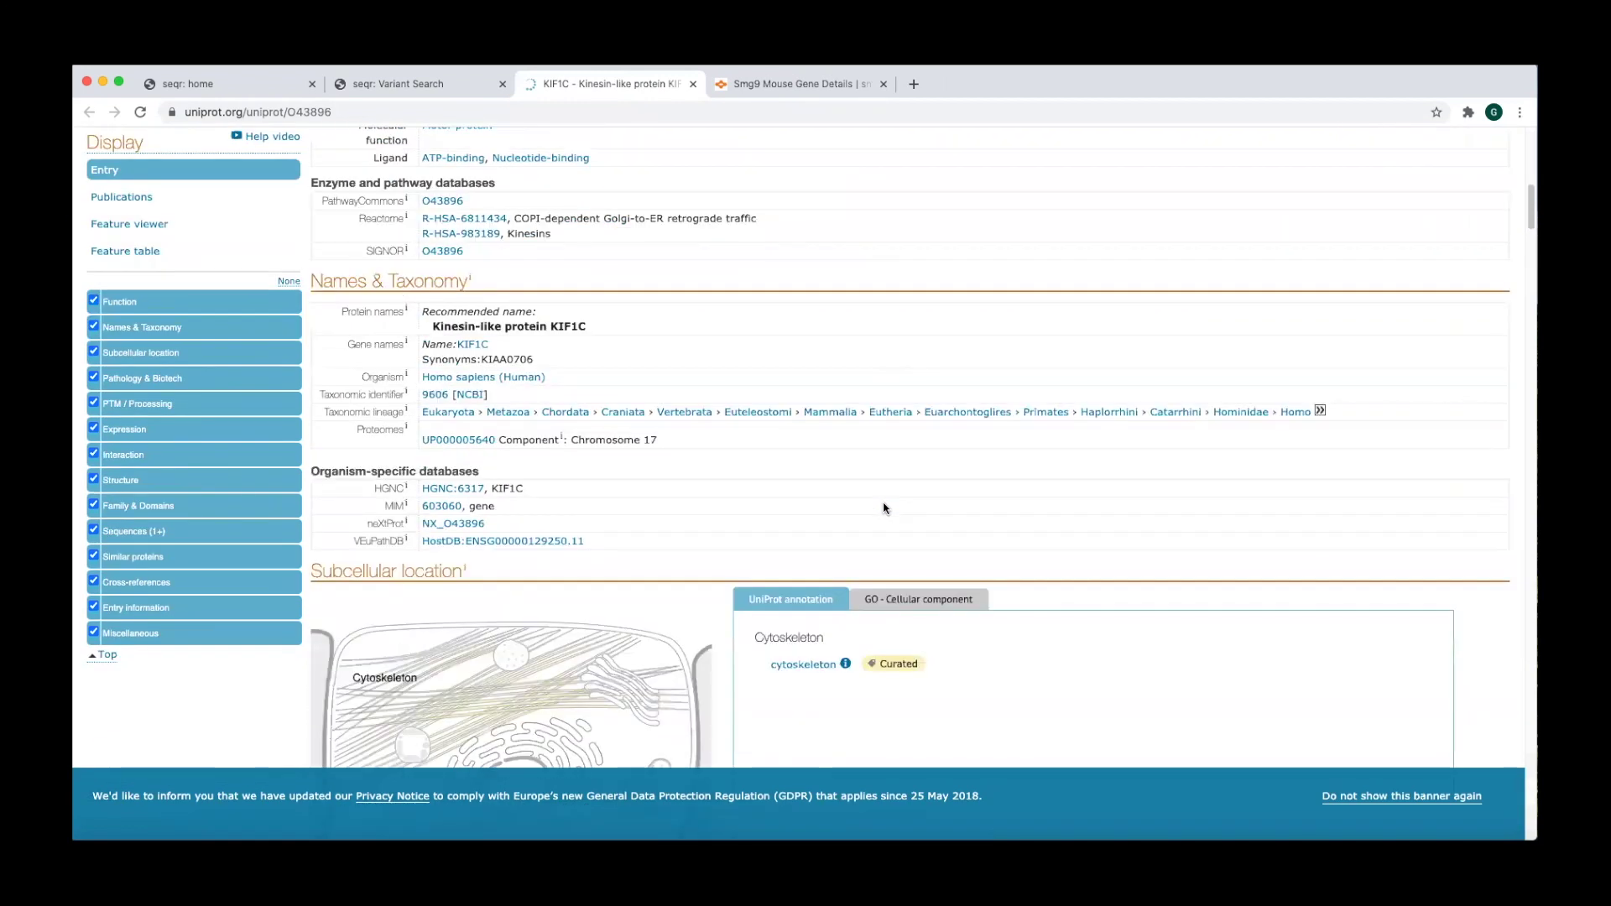
pyautogui.scroll(-3, 885, 511)
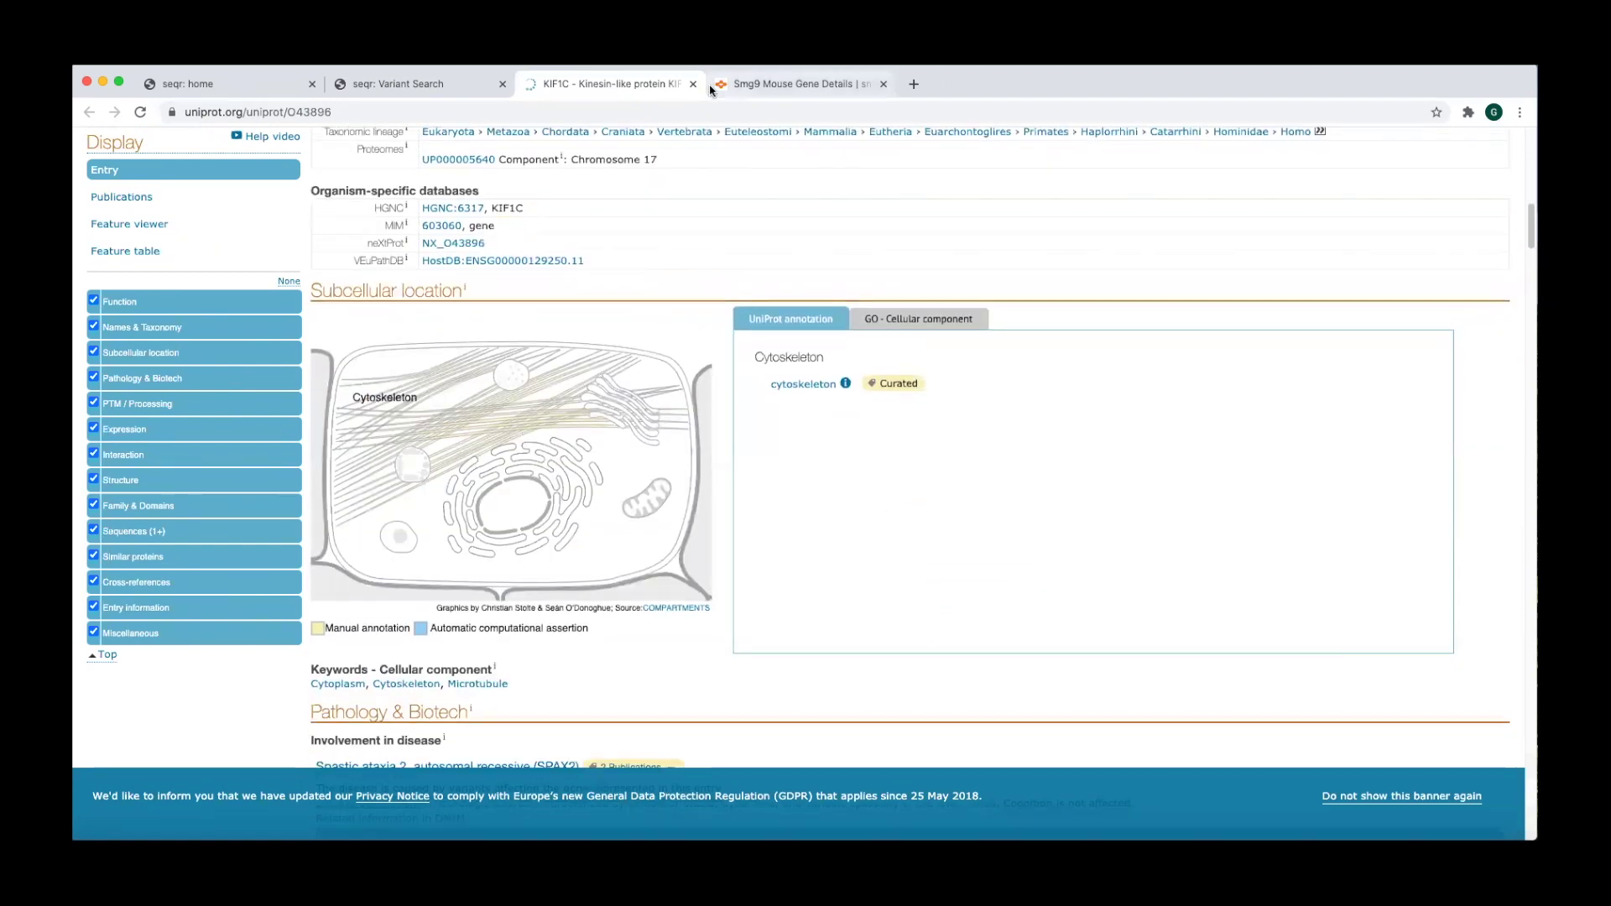
# Close the UniProt KIF1C tab and open the MGI mouse gene page for Kif1c.
pyautogui.click(694, 85)
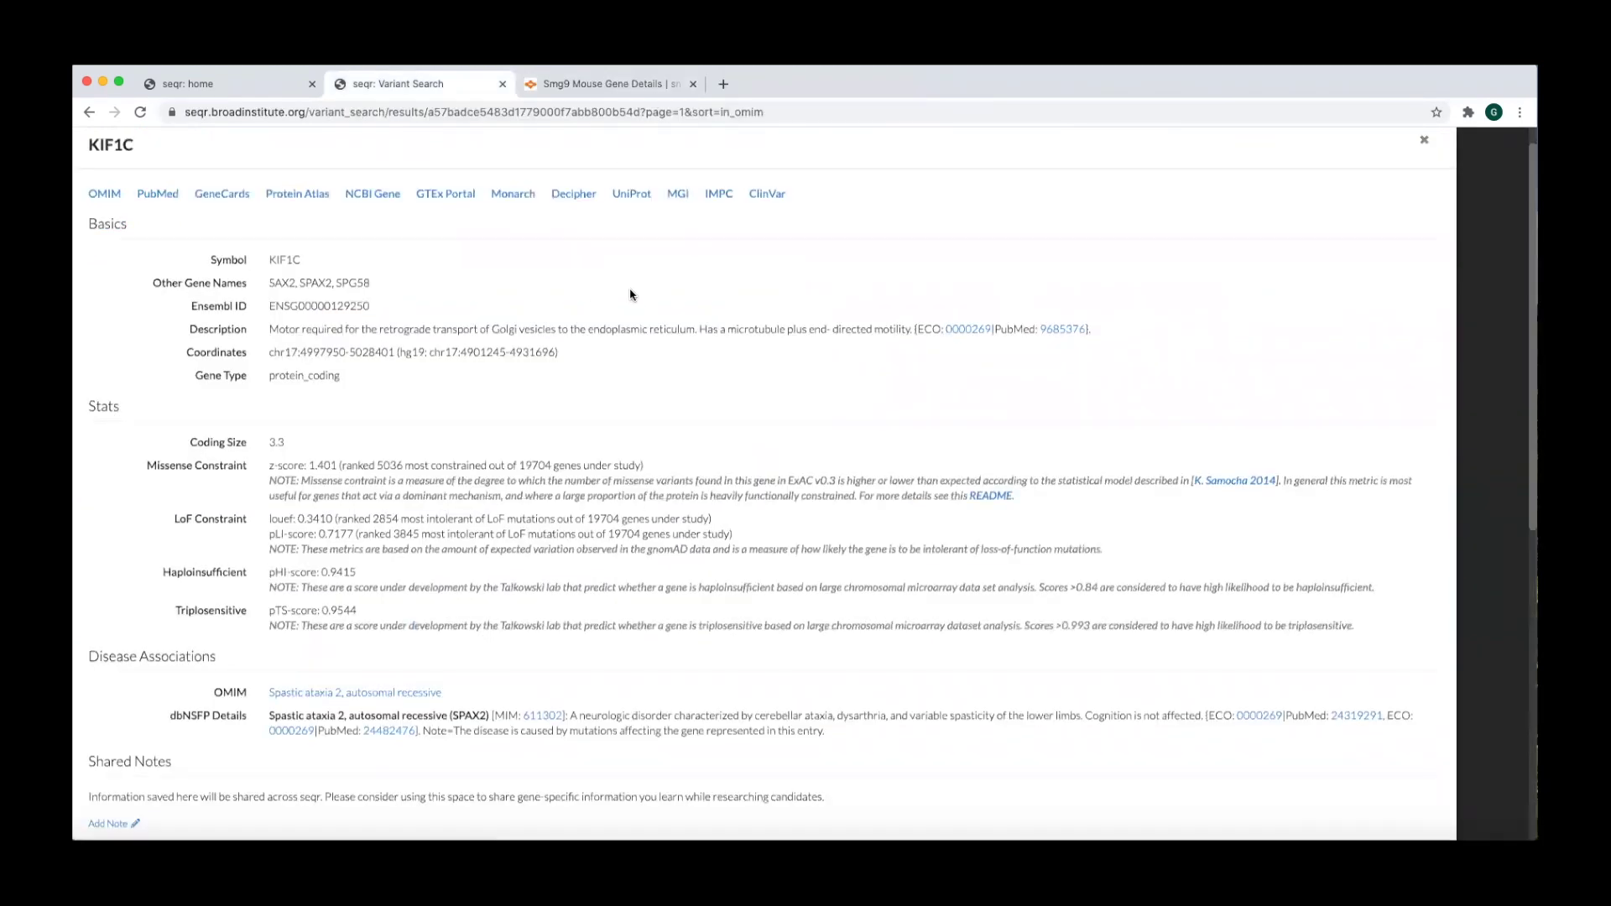
pyautogui.click(677, 195)
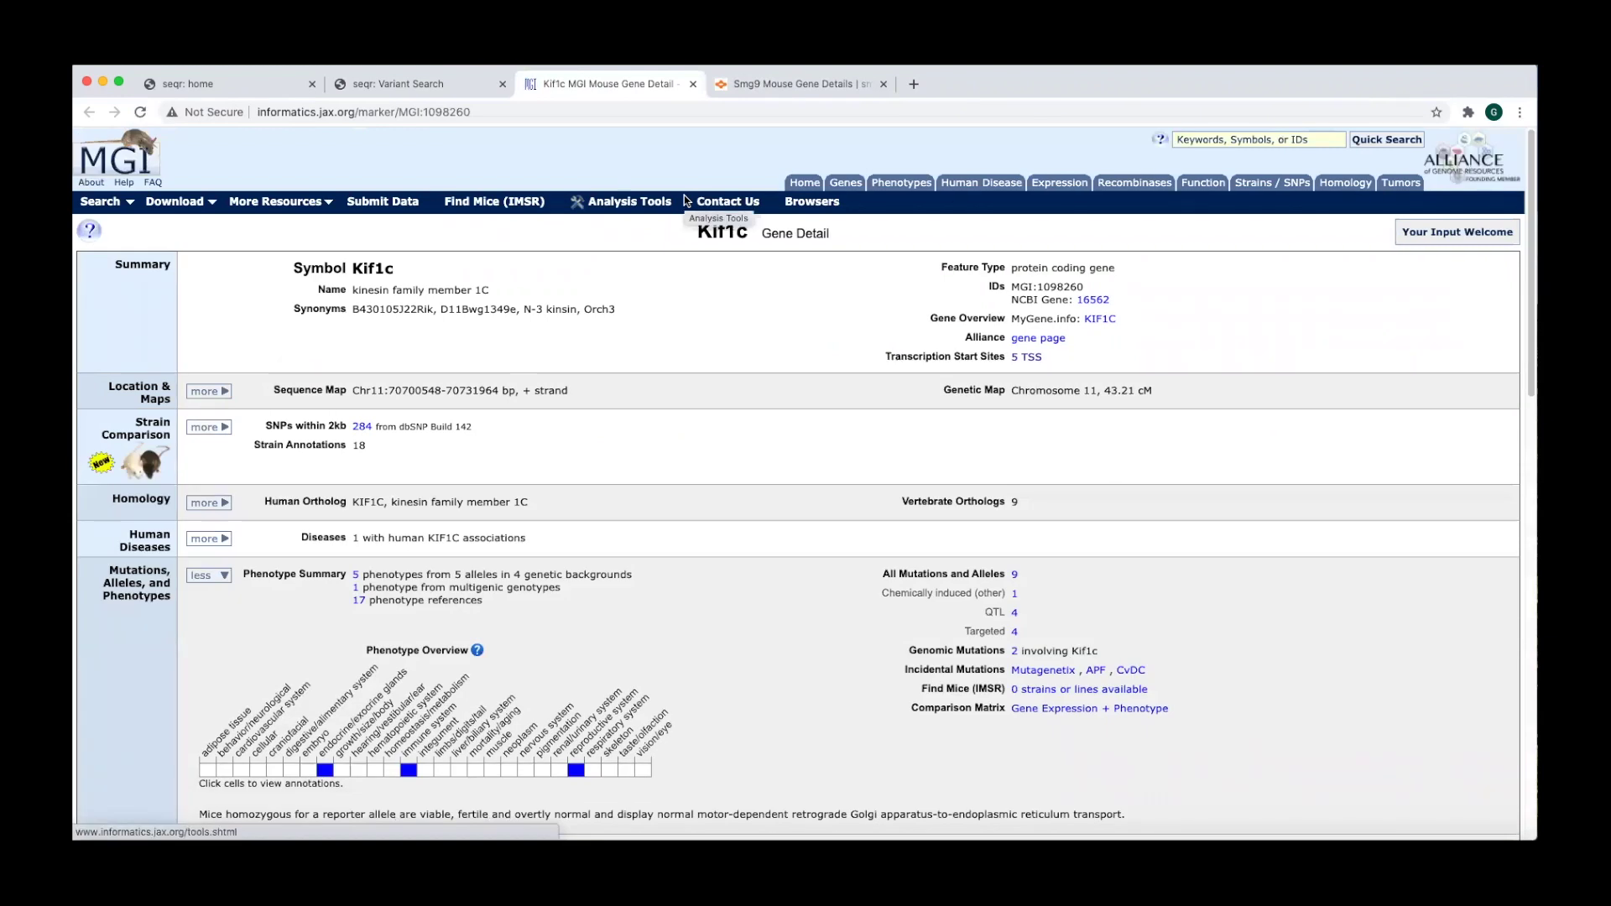
pyautogui.scroll(-1, 703, 501)
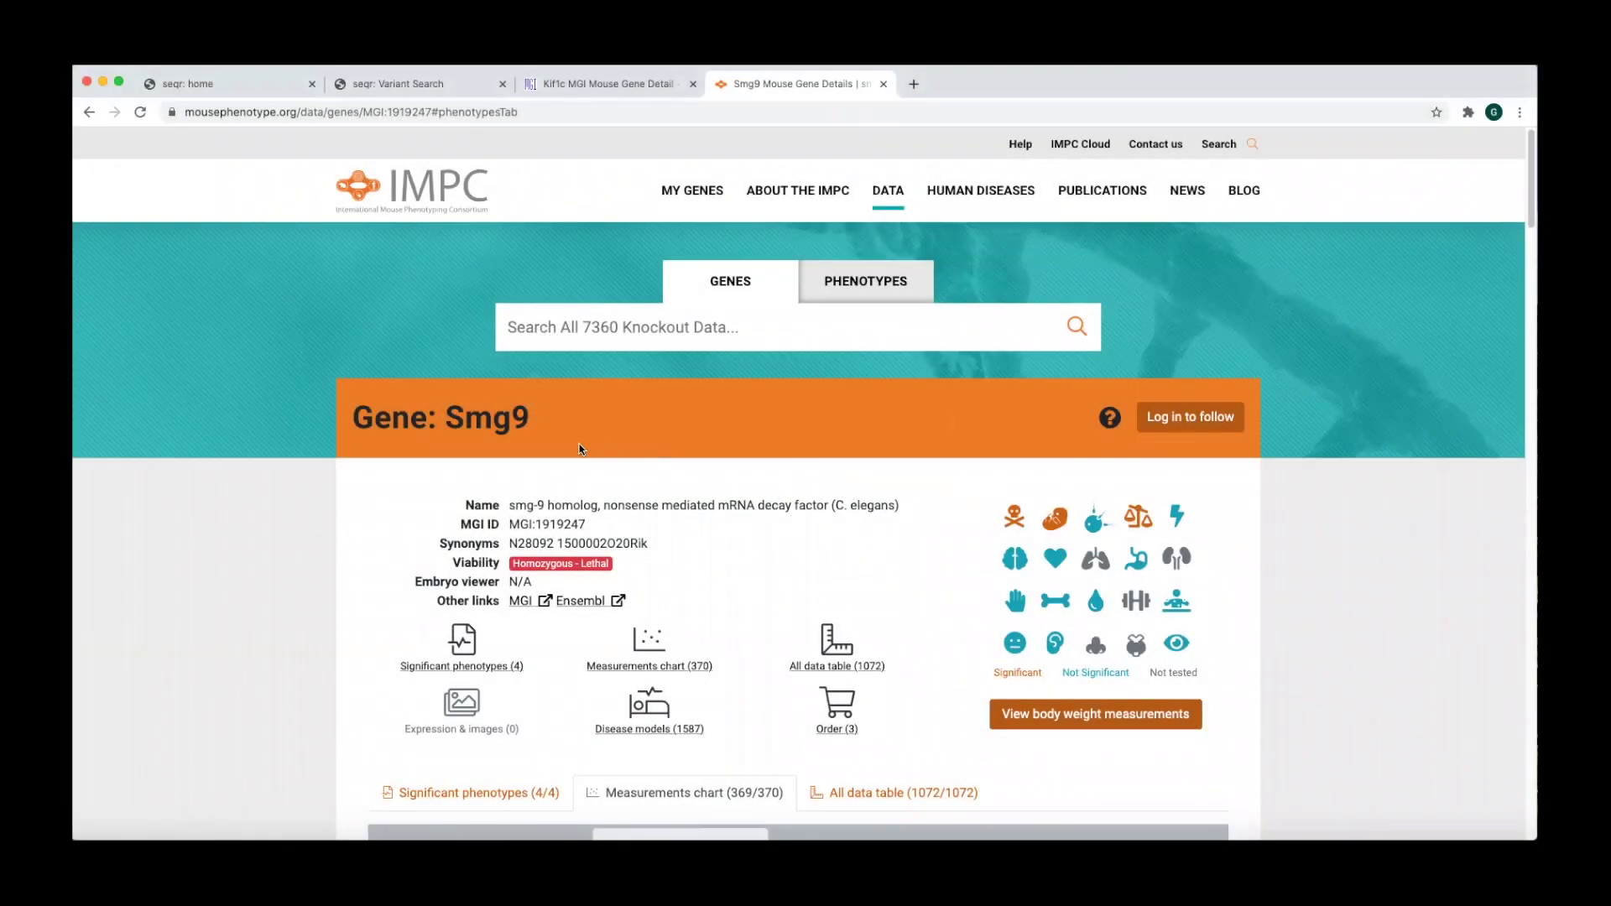
# Scroll the IMPC Smg9 page down to the phenotype p-value Measurements chart.
pyautogui.scroll(-5, 682, 519)
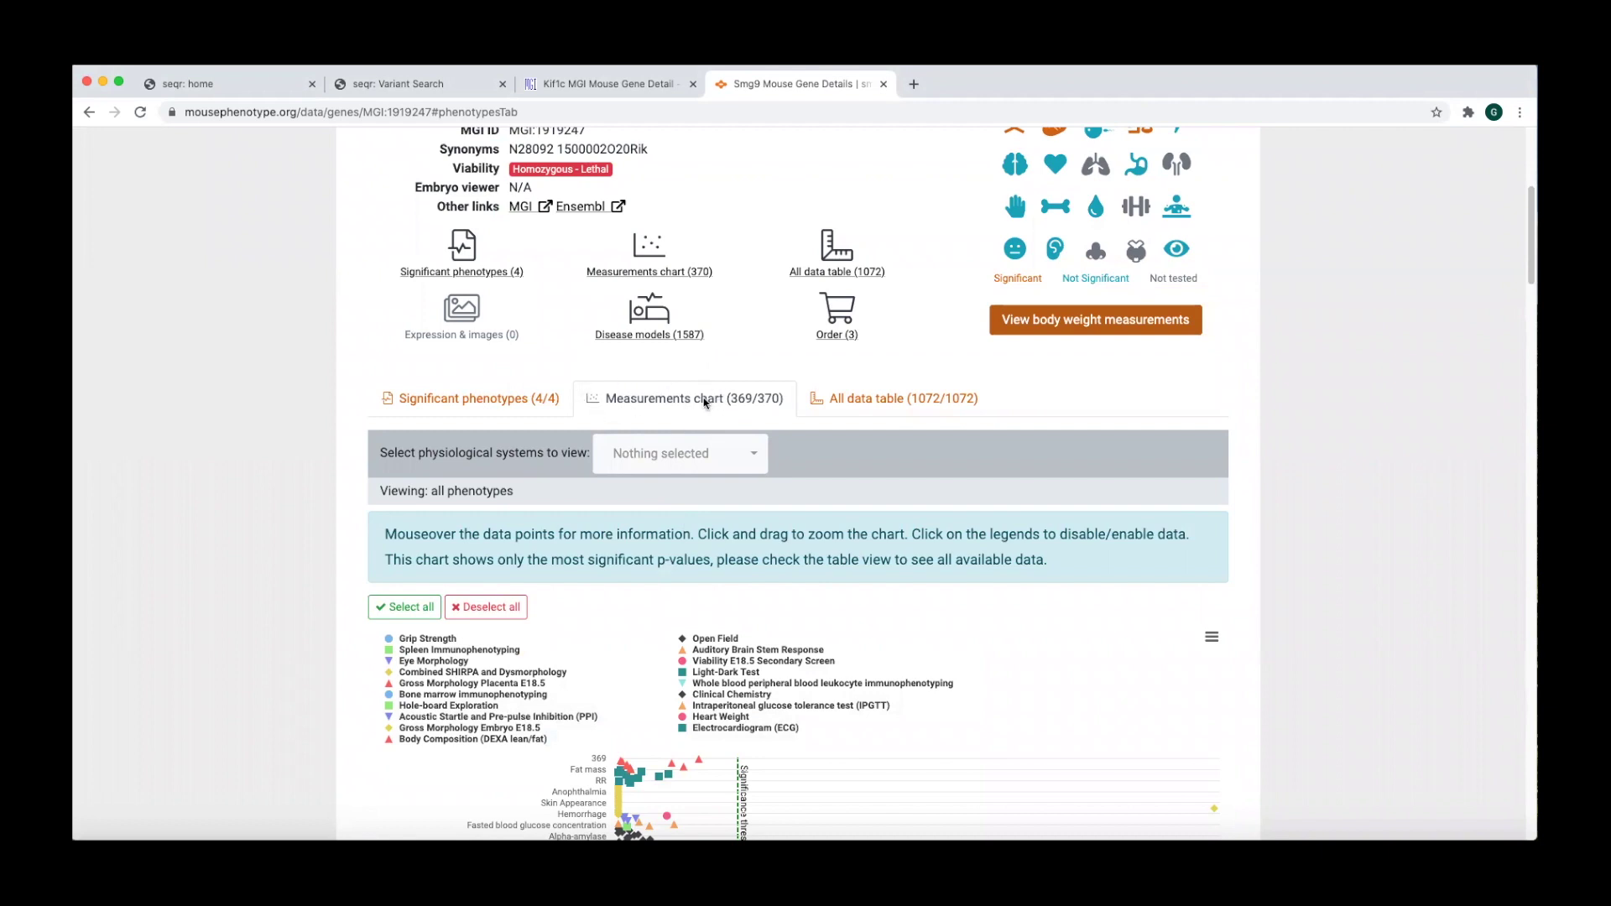
pyautogui.scroll(-7, 672, 529)
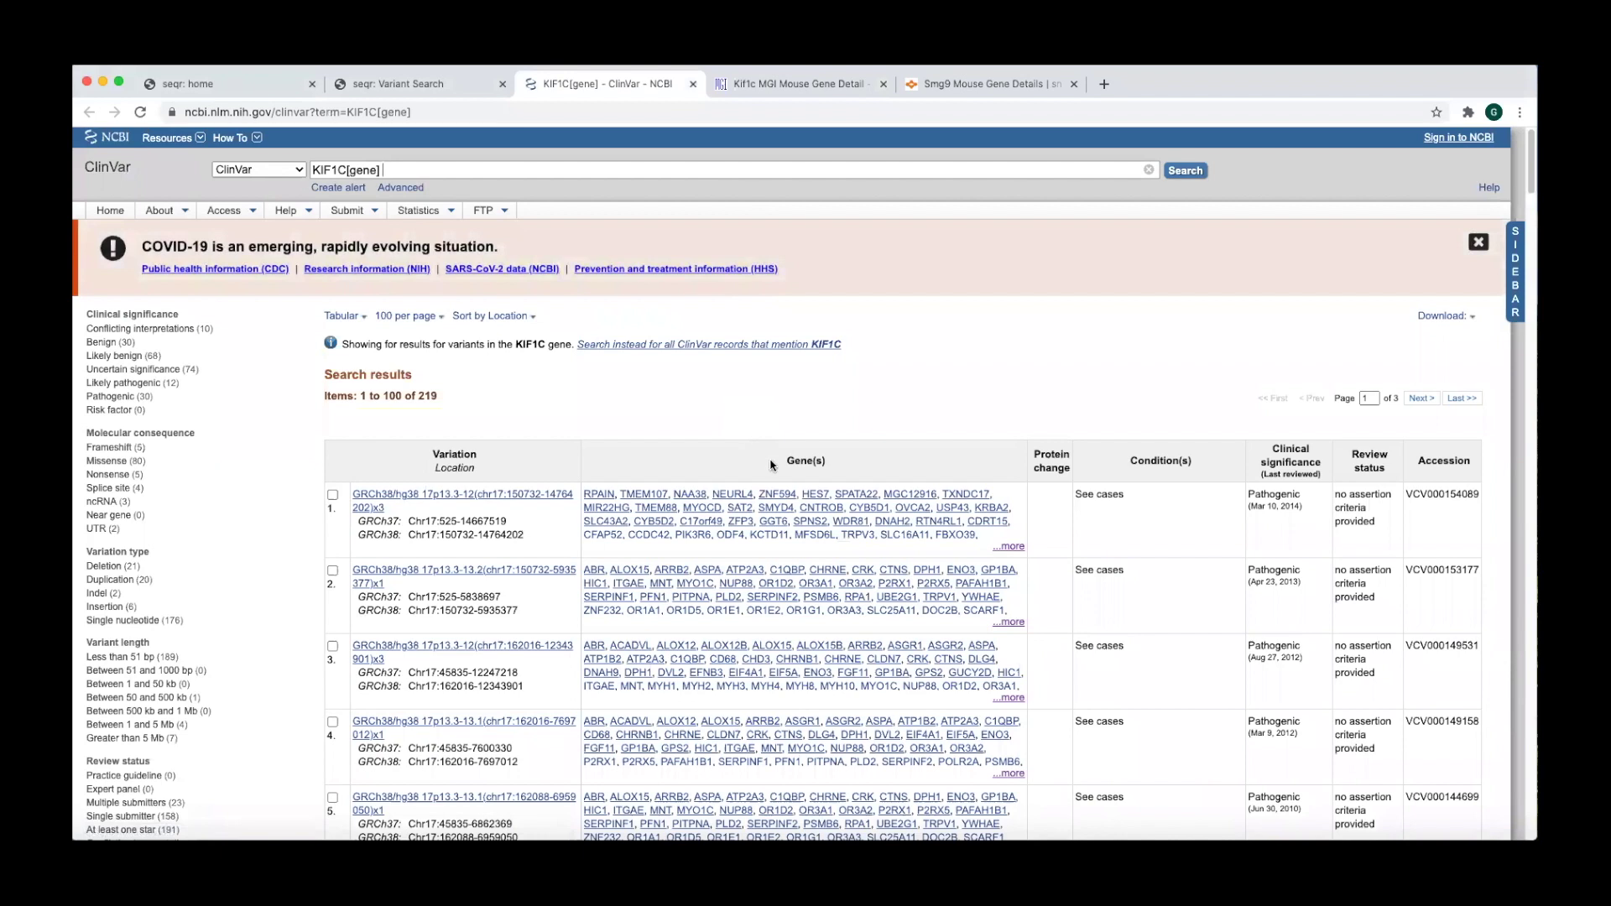
# Scroll down through ClinVar's 219 KIF1C variant results and back up.
pyautogui.scroll(-15, 787, 520)
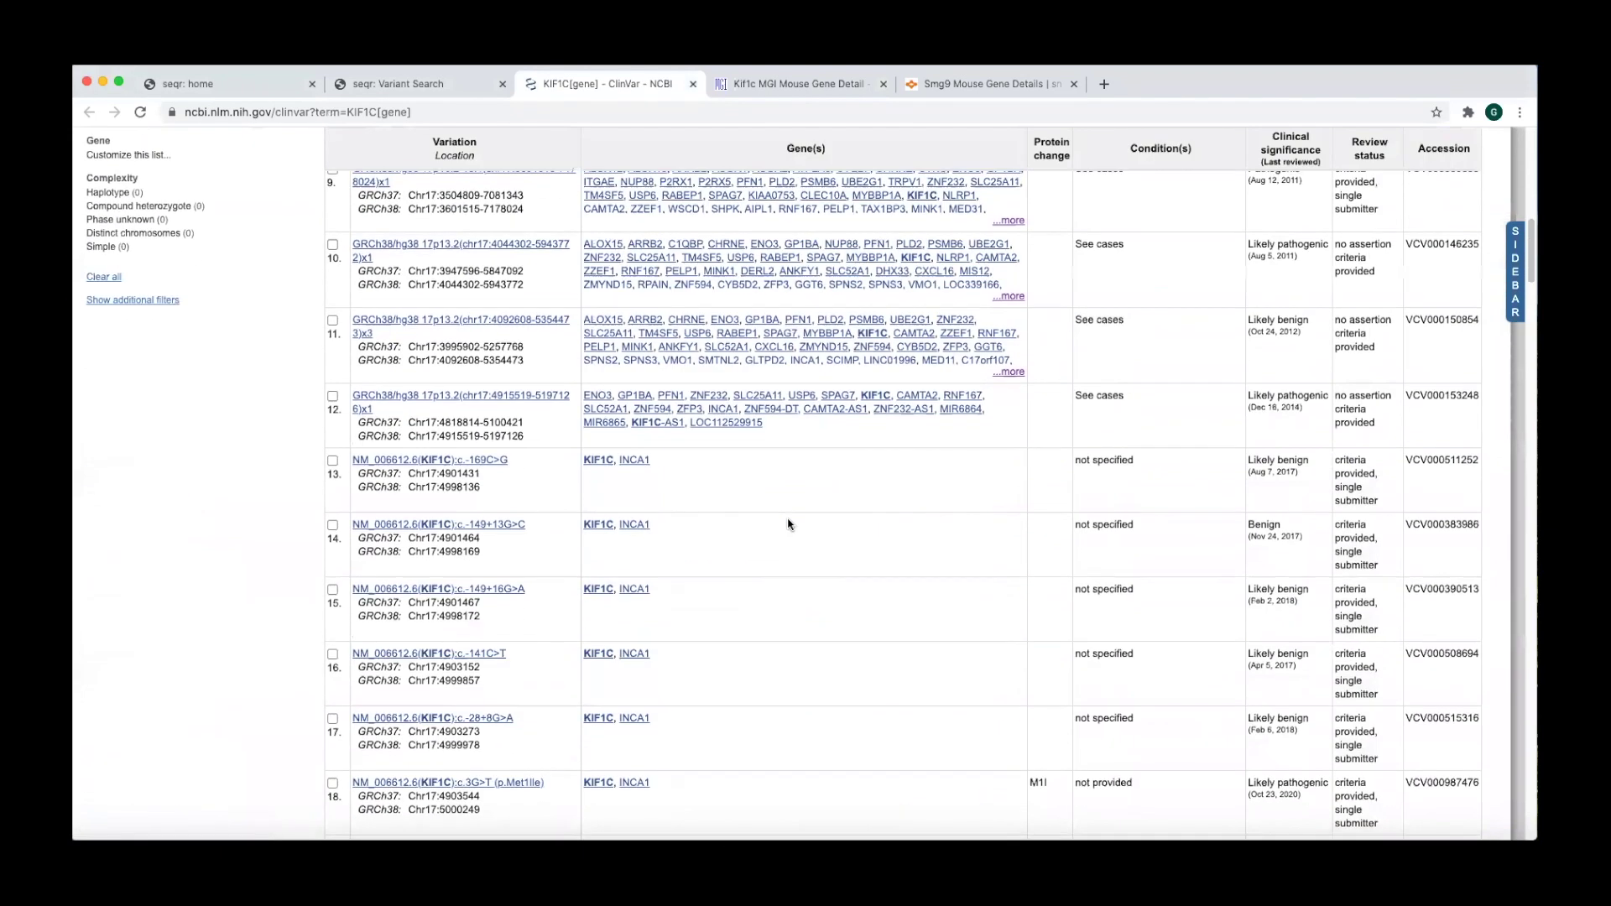
pyautogui.scroll(-2, 787, 524)
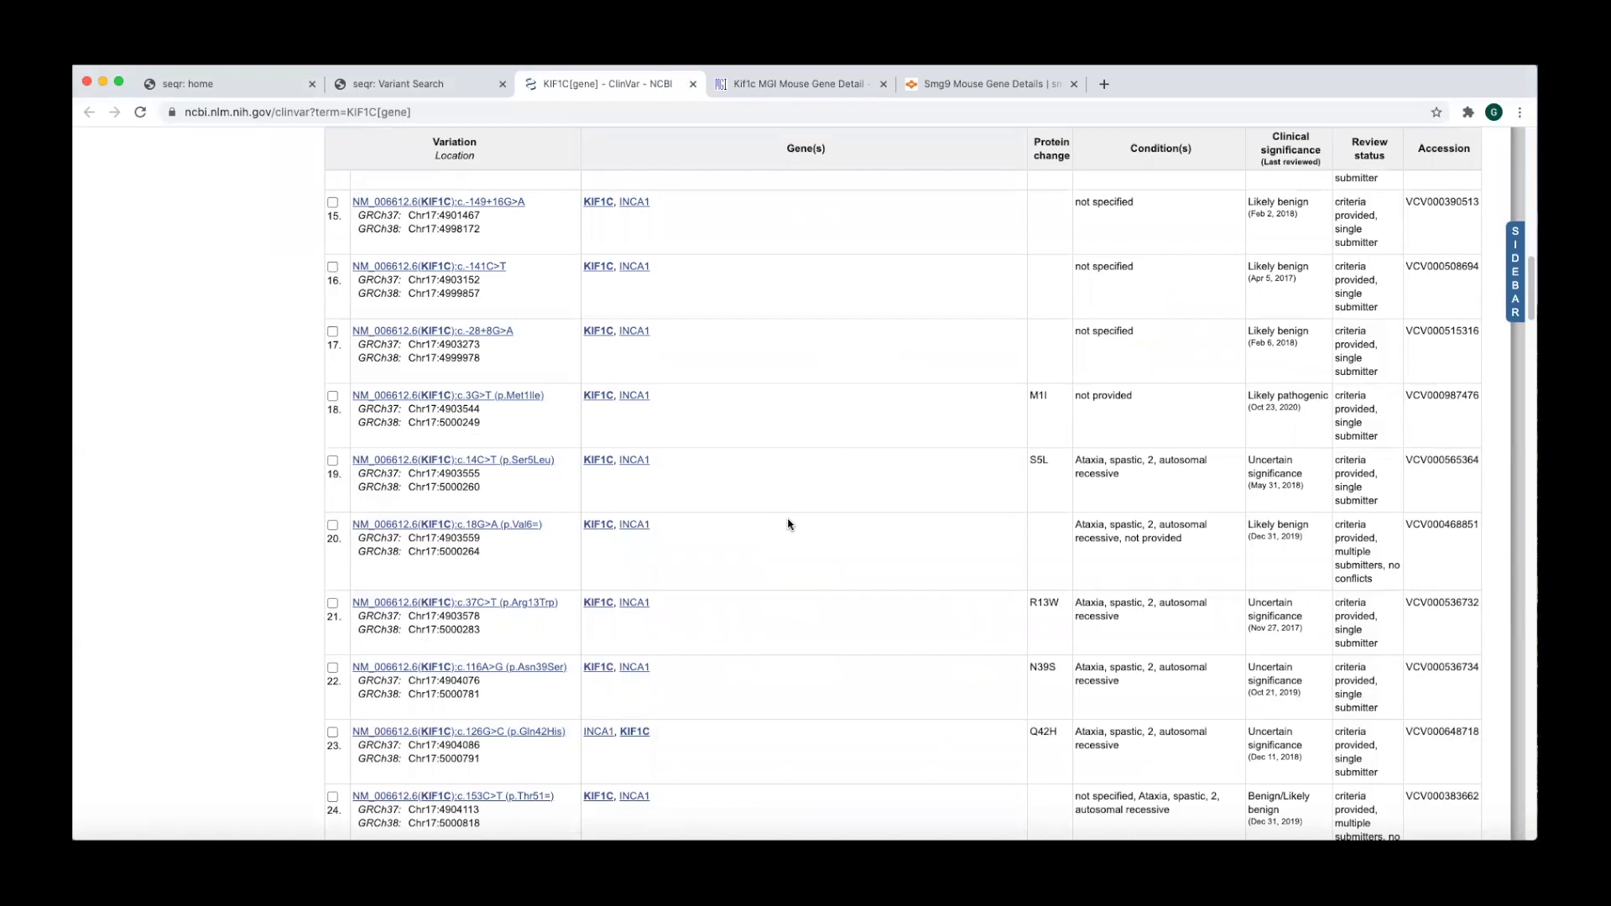
pyautogui.scroll(-1, 787, 524)
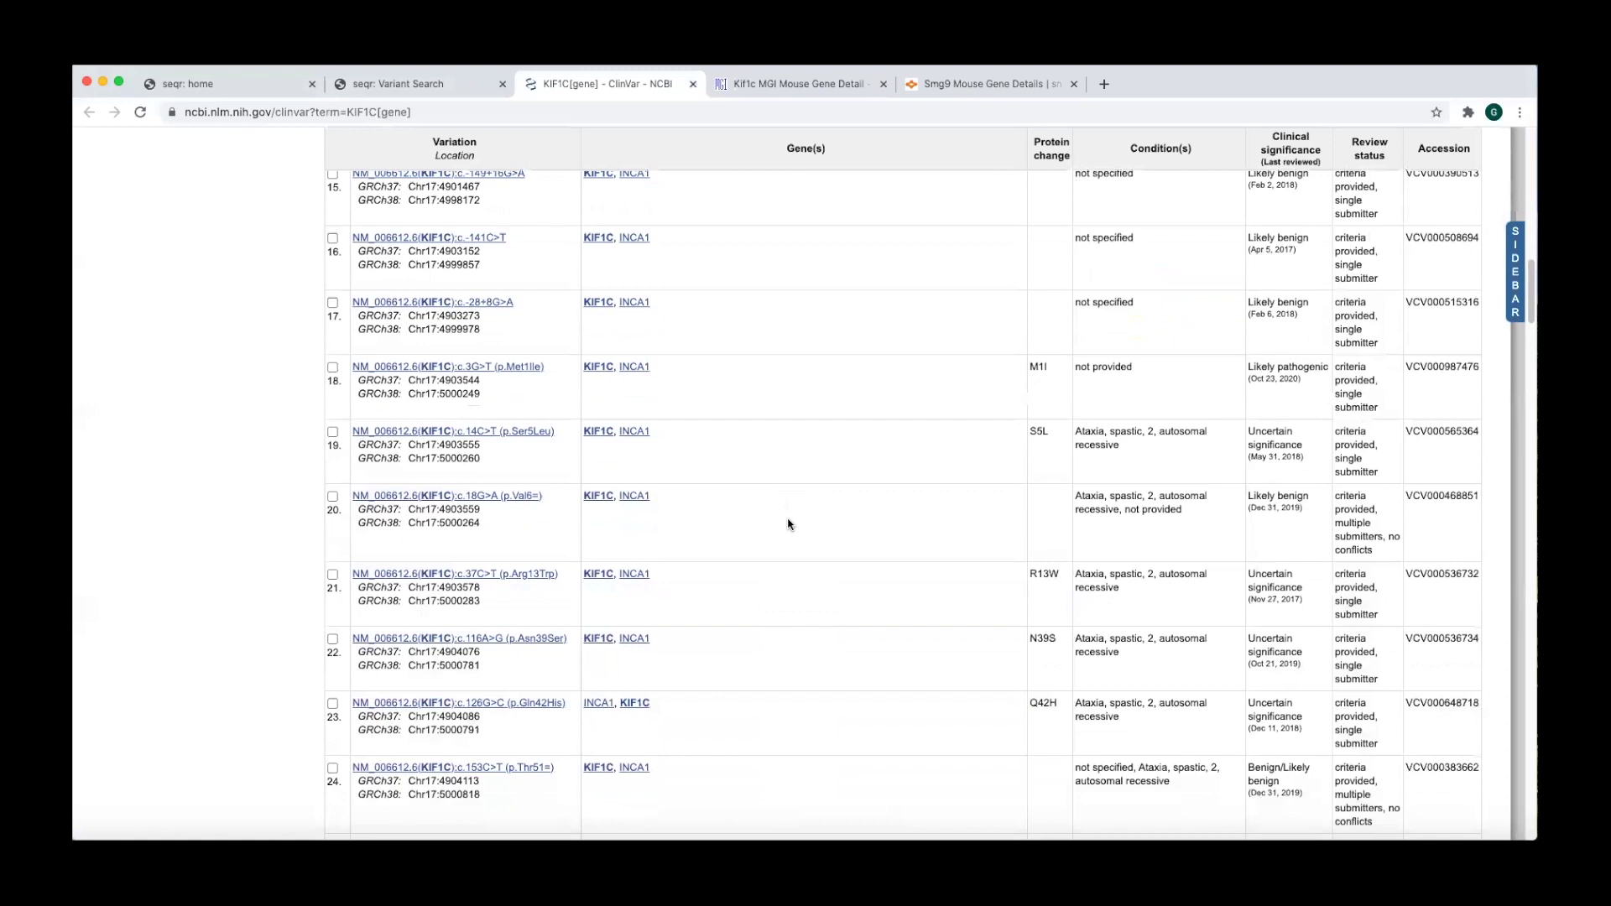
pyautogui.scroll(10, 788, 525)
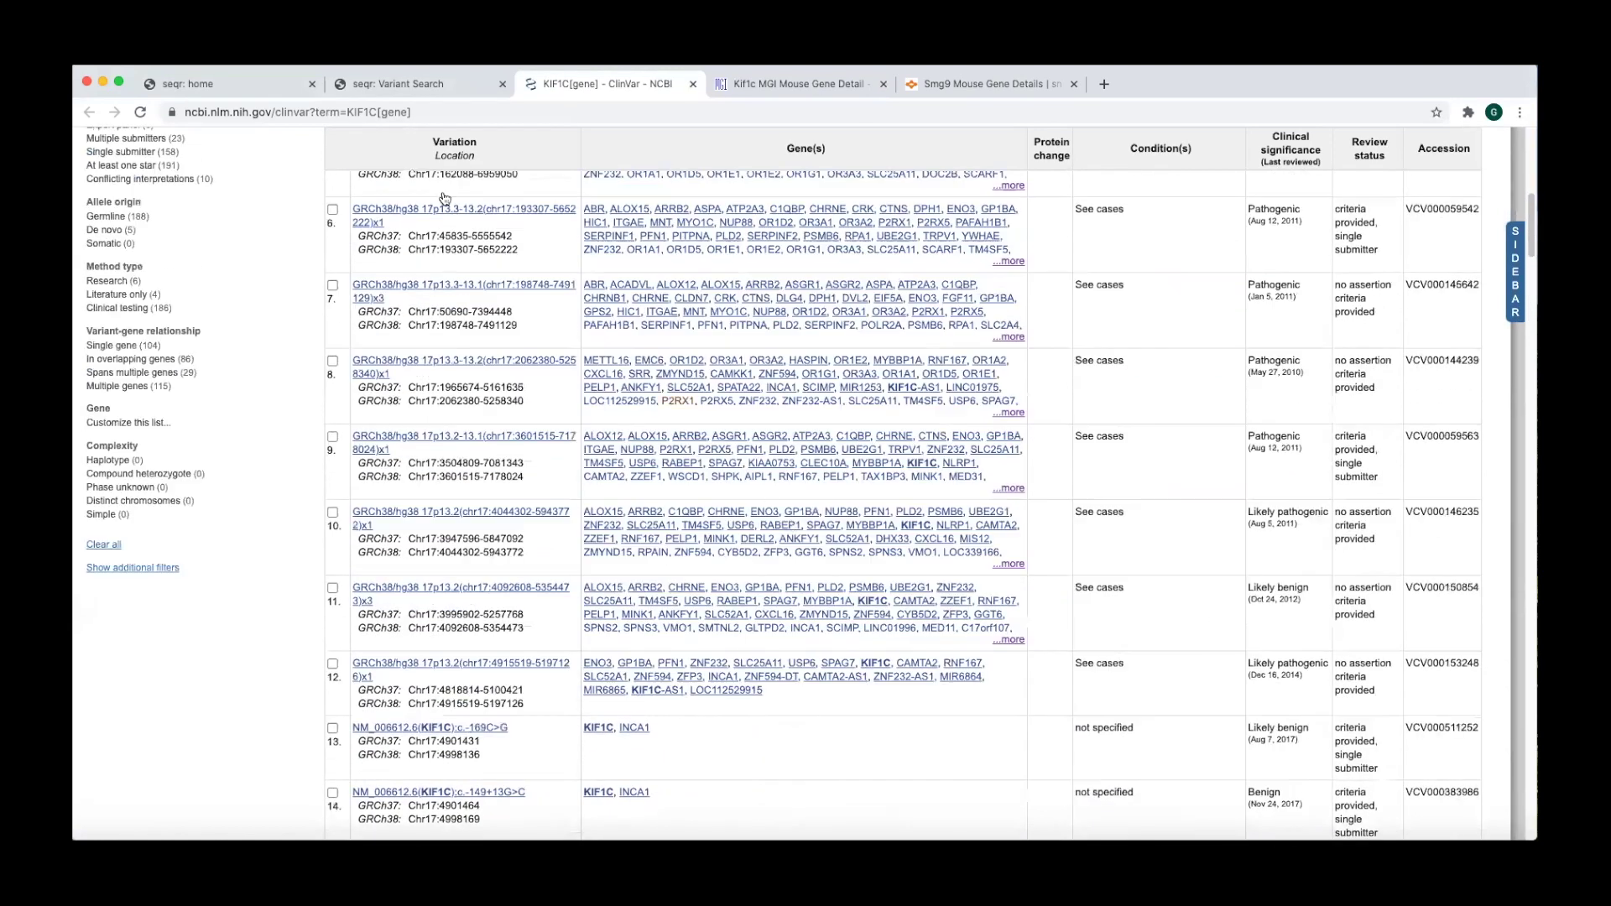
pyautogui.click(420, 84)
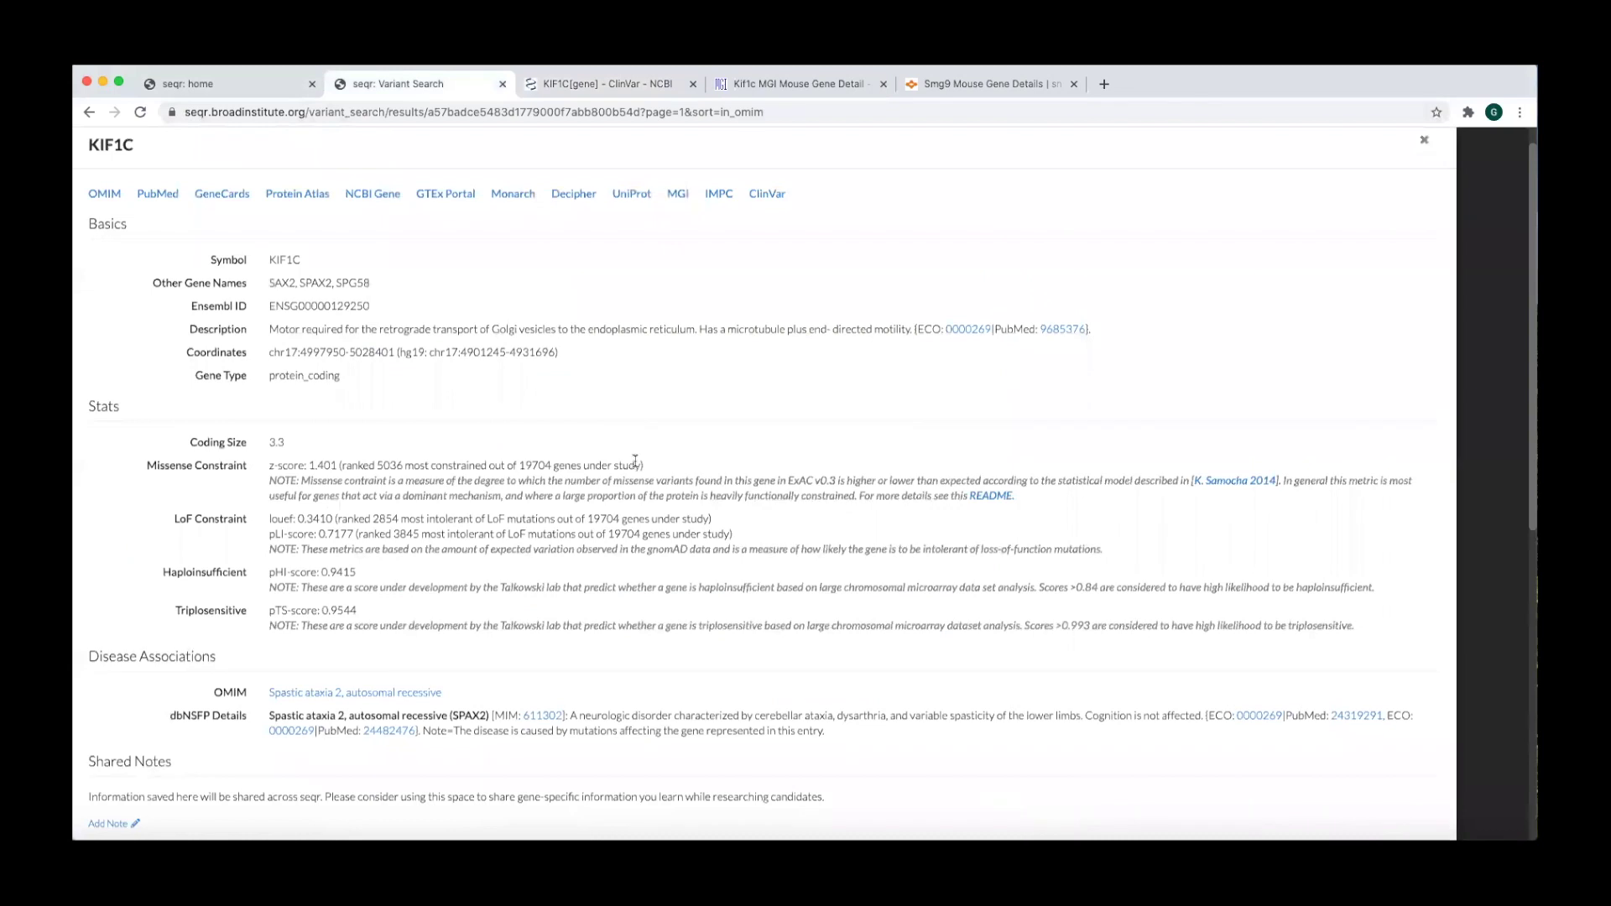
pyautogui.scroll(1, 715, 472)
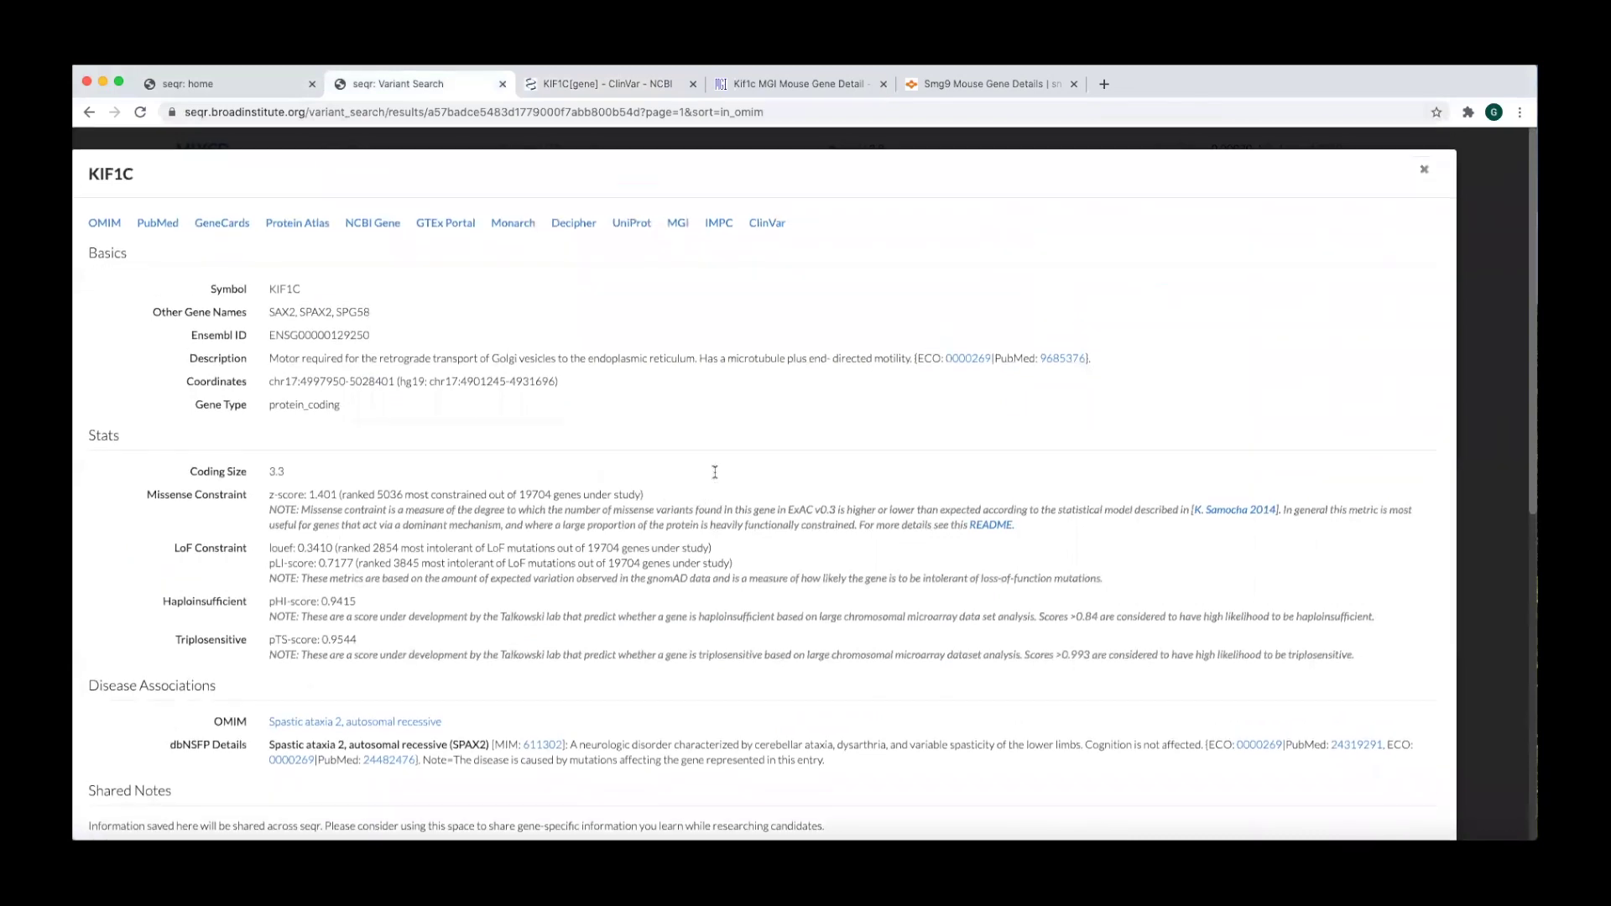